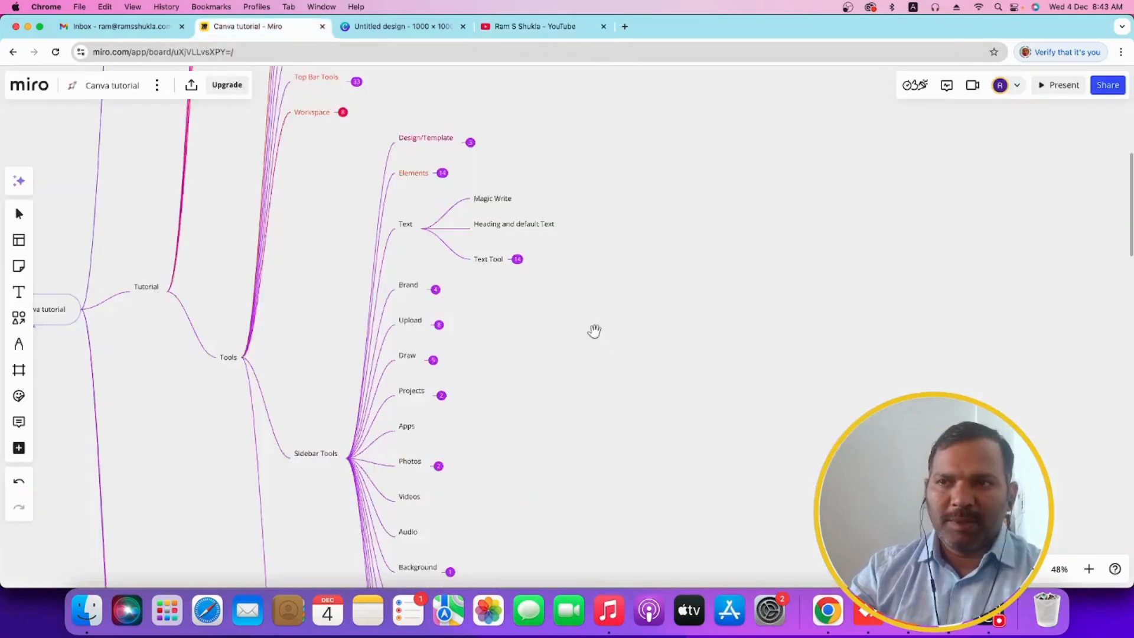
Examine the Sidebar Tools branch of the Canva tutorial mind map, from Text and Brand through Audio.
scroll(608, 362, "down", 1)
scroll(609, 363, "down", 1)
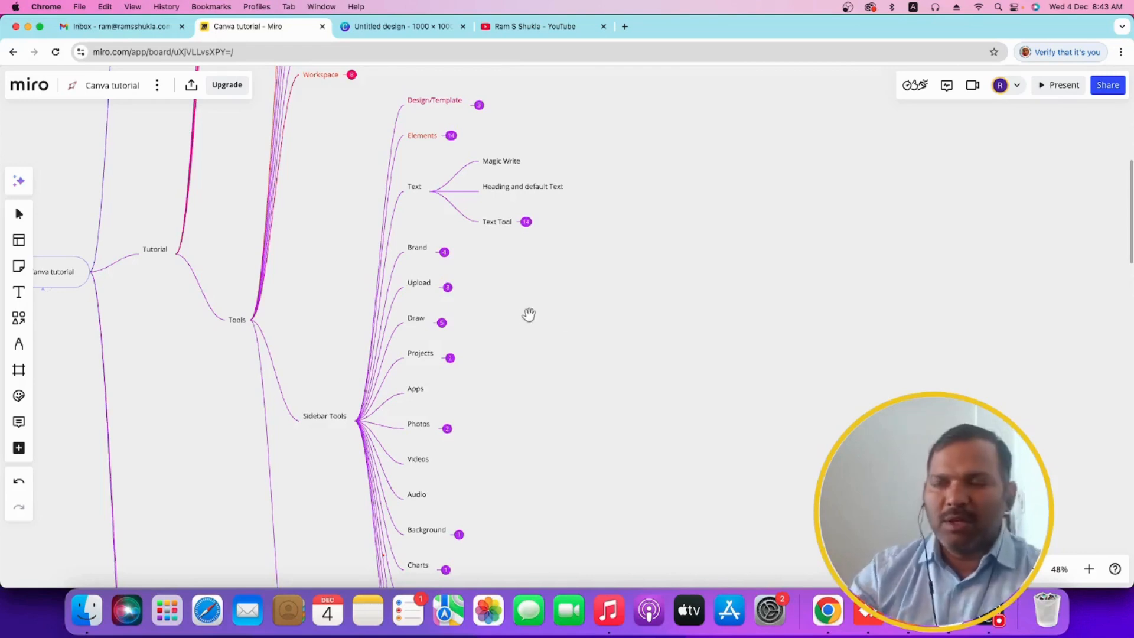
scroll(532, 316, "up", 3)
scroll(477, 308, "up", 5)
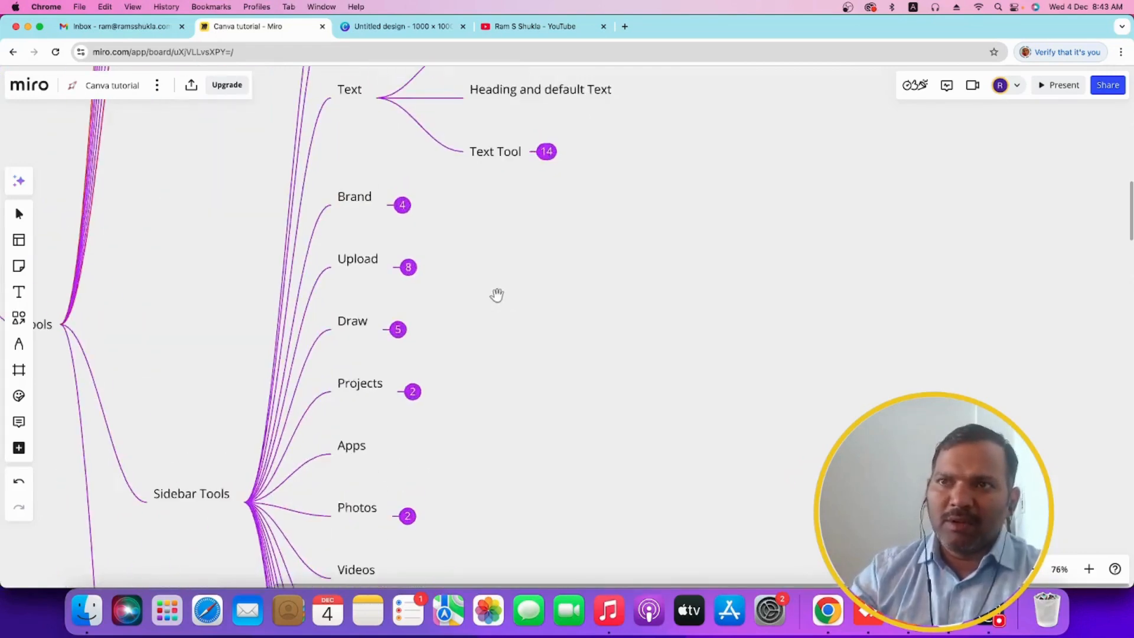
left_click_drag(508, 298, 502, 283)
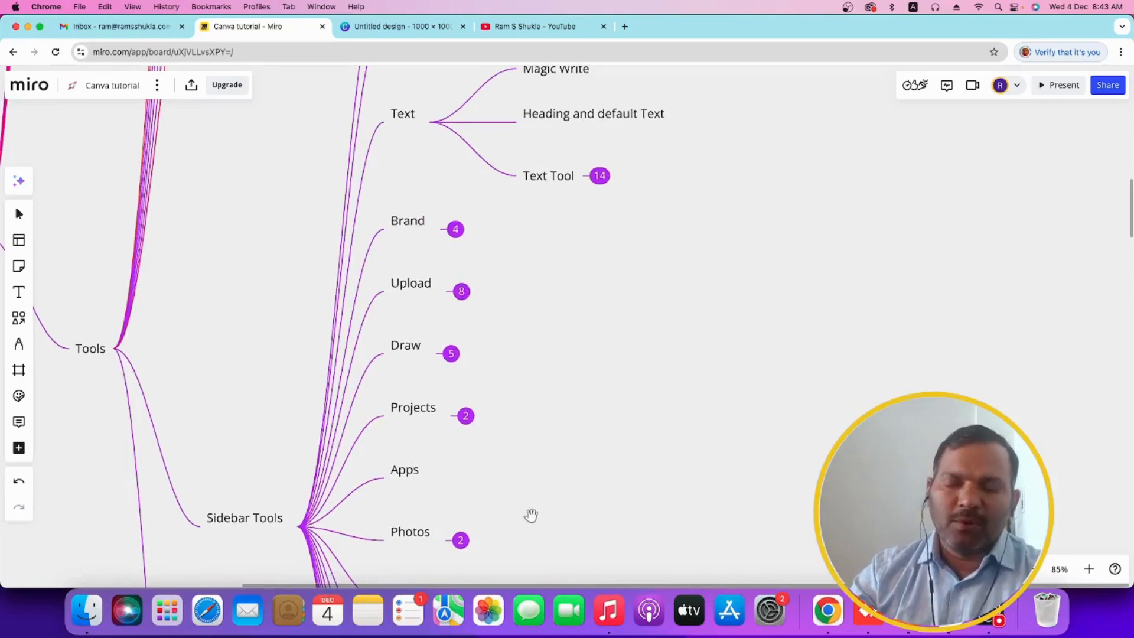
left_click_drag(586, 367, 585, 335)
scroll(585, 335, "down", 3)
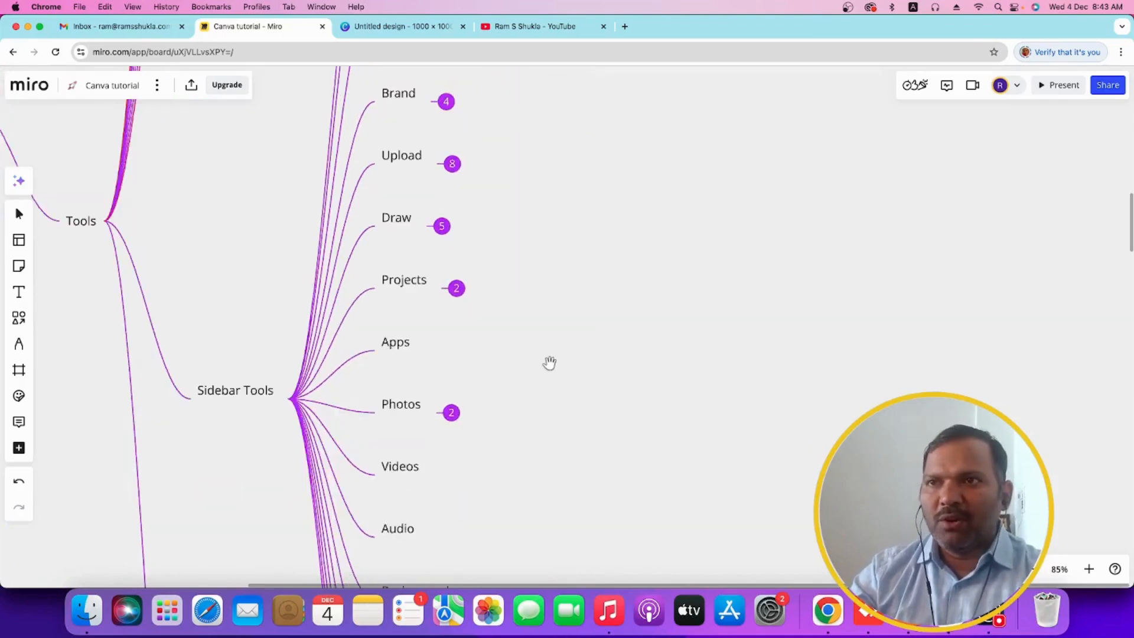
scroll(559, 384, "up", 1)
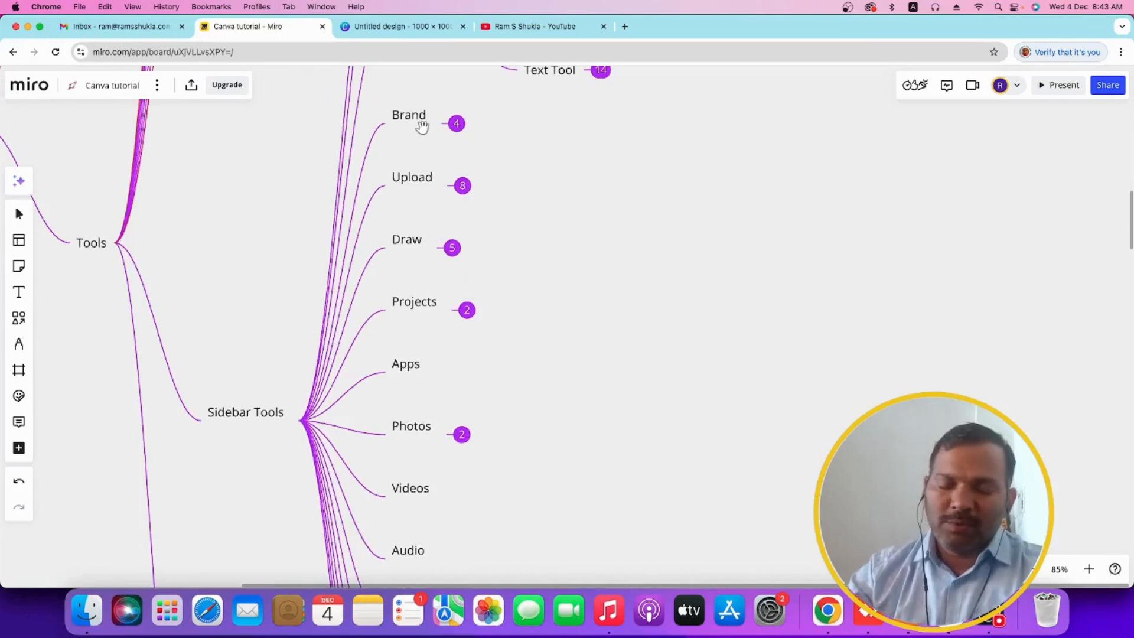
Switch to the untitled Canva design and inspect the rssc brand kit's color palettes, including their editing view.
left_click(408, 26)
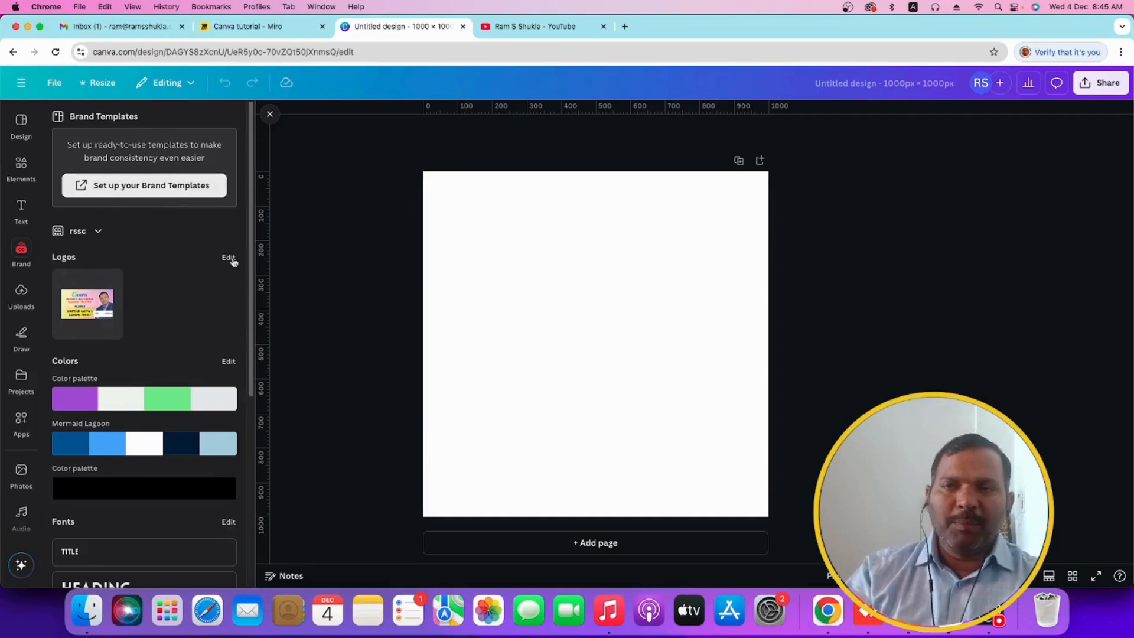
mouse_move(199, 398)
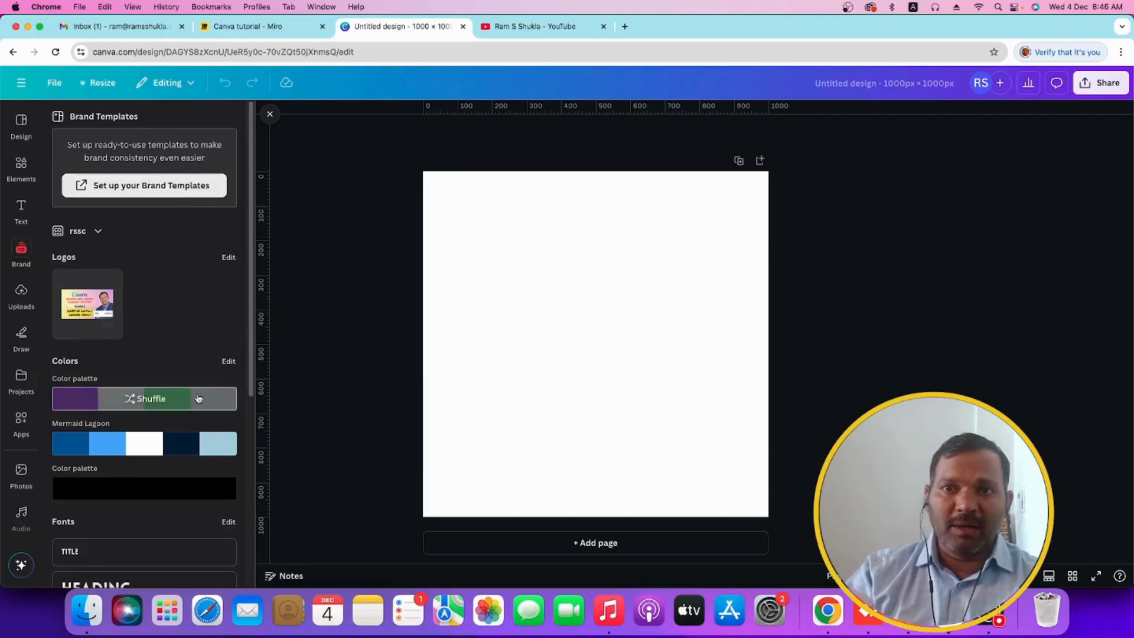
left_click(229, 359)
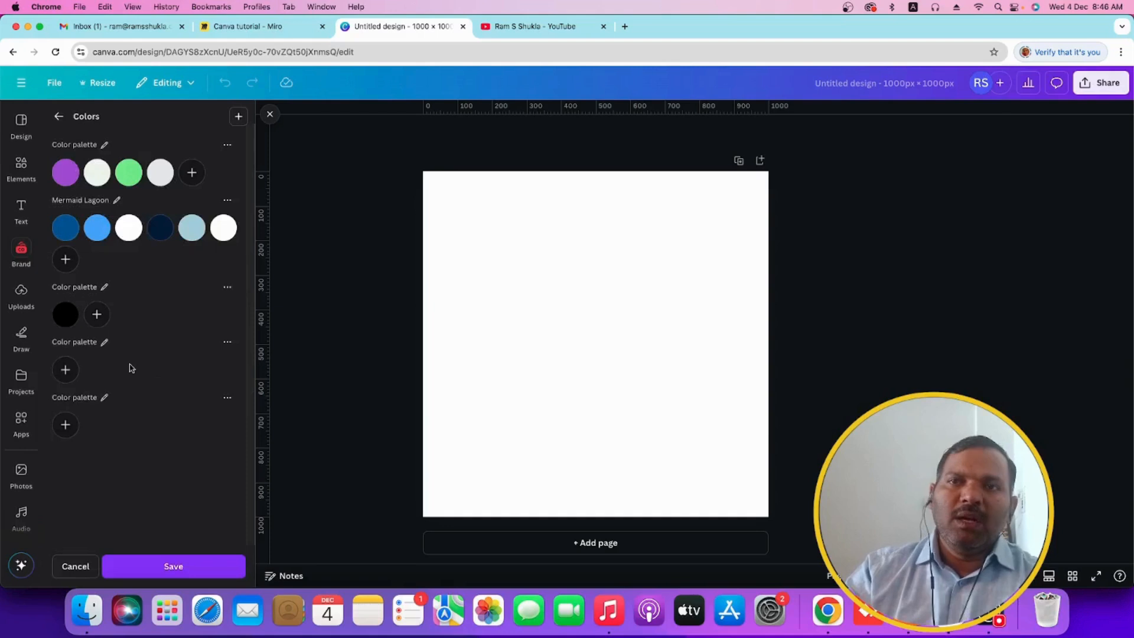
left_click(59, 117)
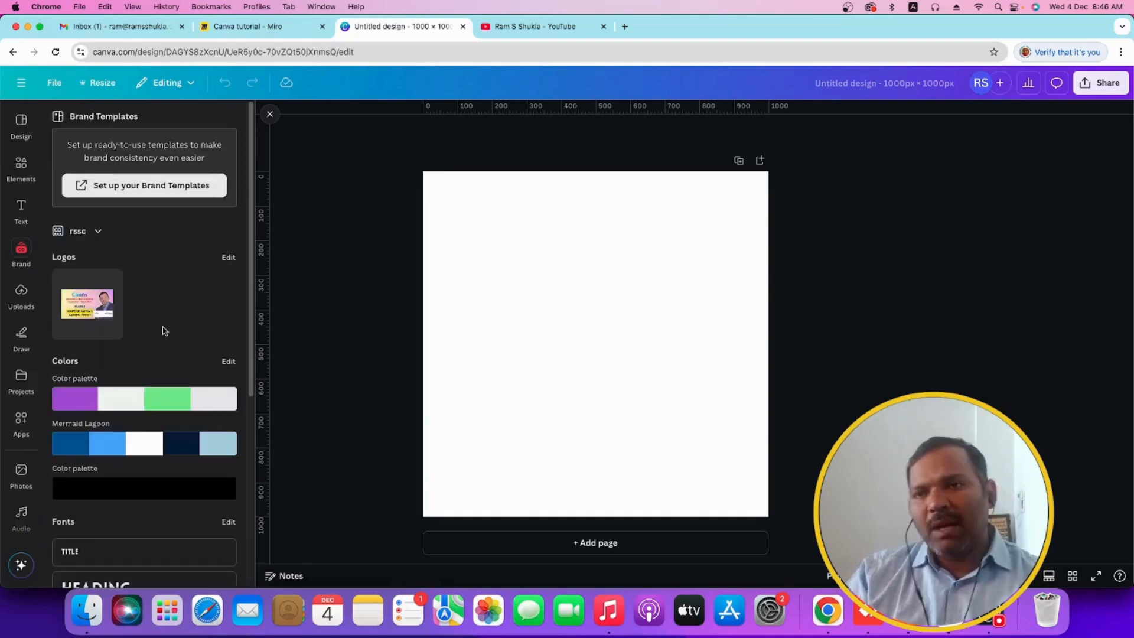
scroll(160, 331, "down", 3)
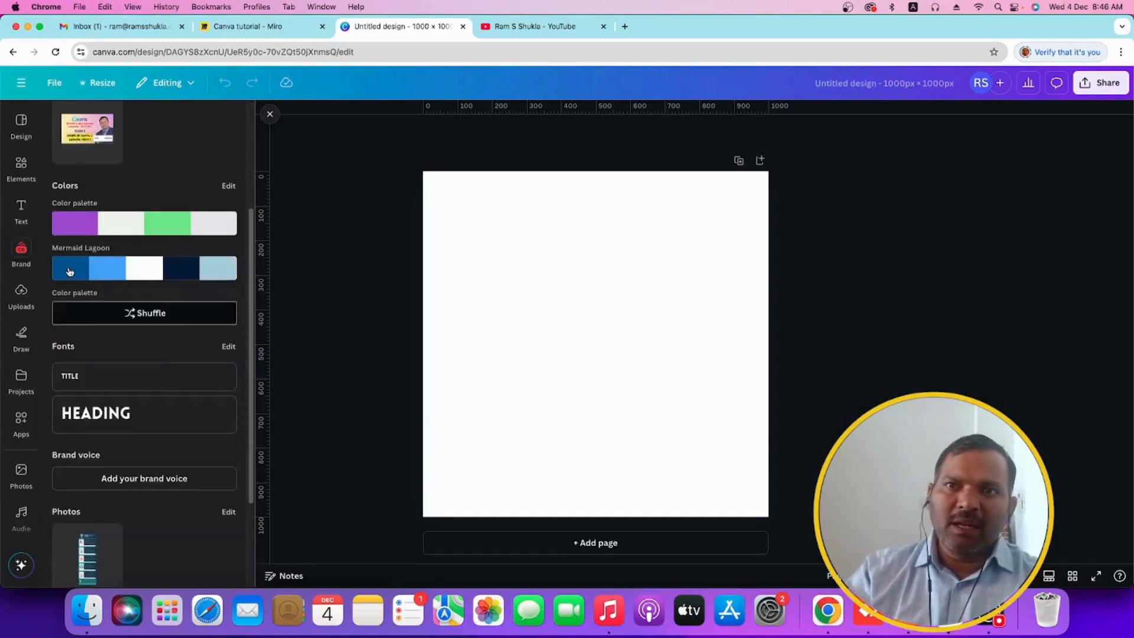
scroll(79, 266, "up", 3)
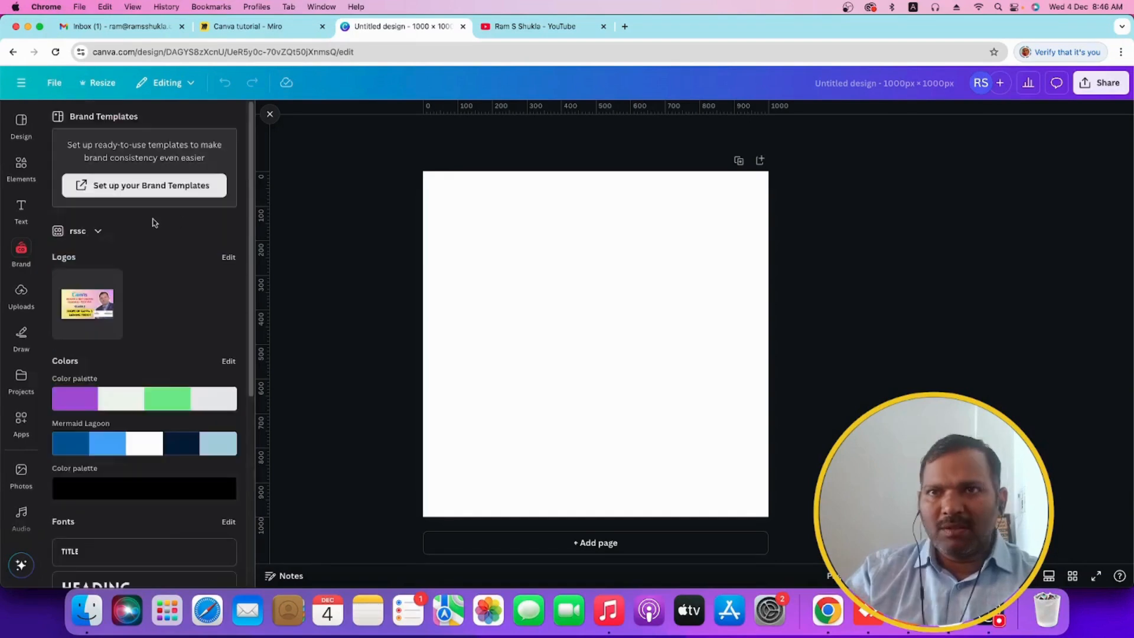
View the available brand kits without switching, and review the current kit's fonts, brand voice, photos, graphics and icons.
left_click(99, 233)
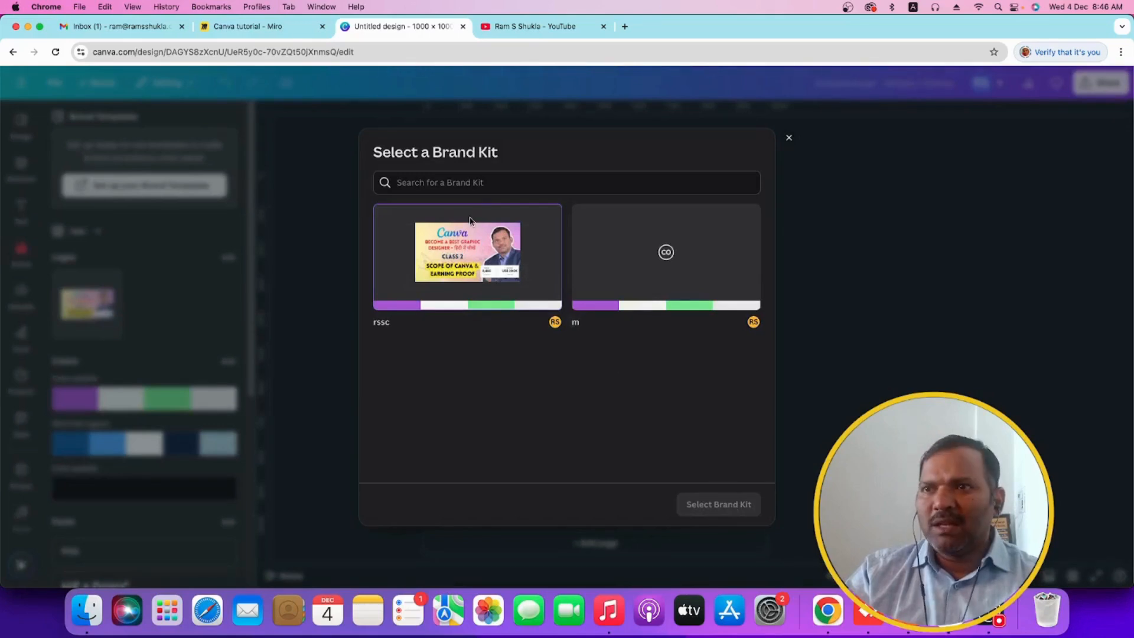
left_click(791, 137)
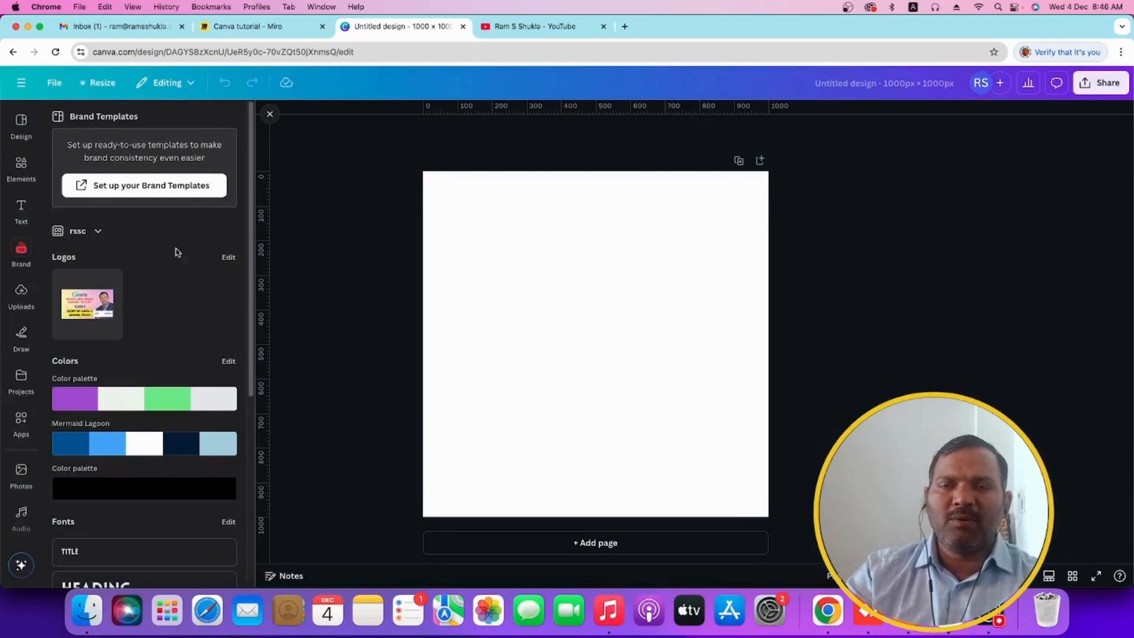
scroll(168, 390, "down", 5)
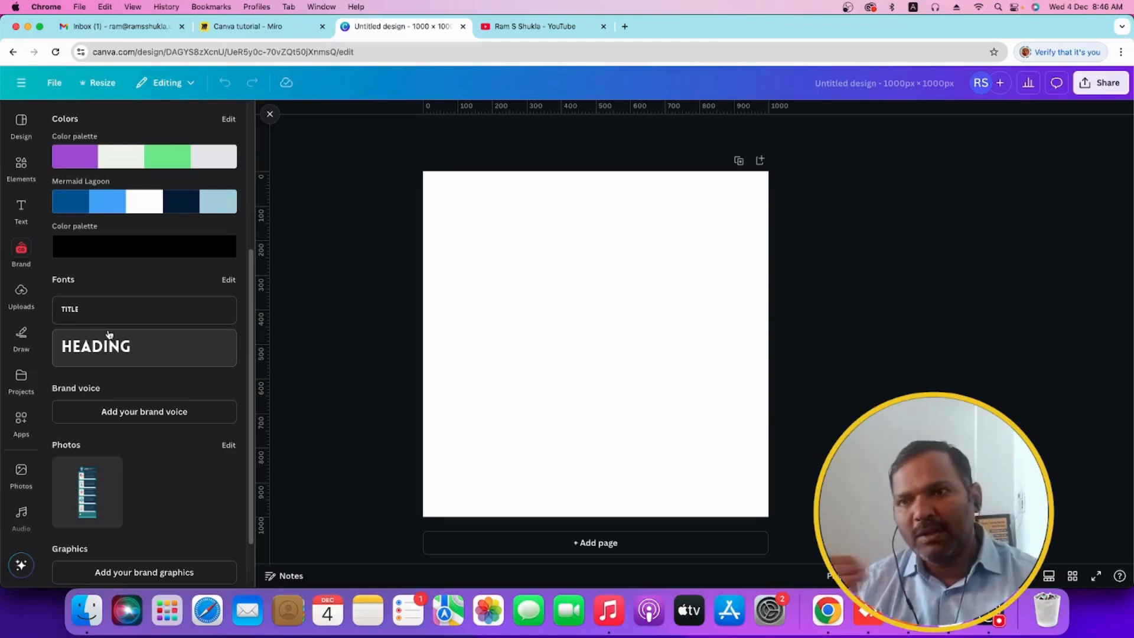
scroll(104, 385, "down", 2)
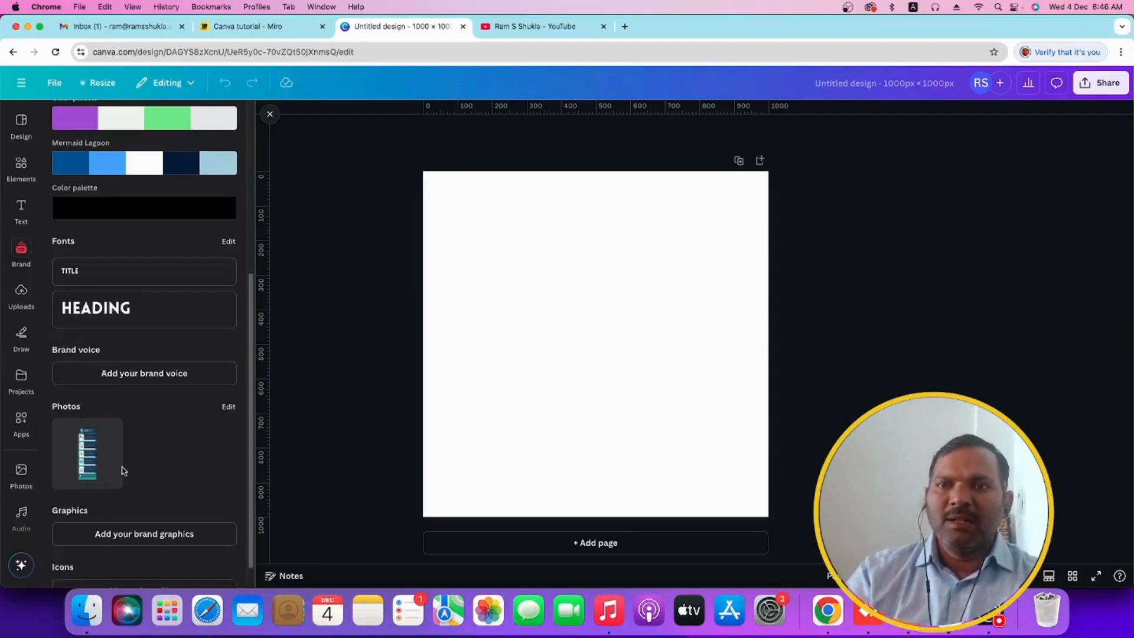
scroll(177, 449, "down", 1)
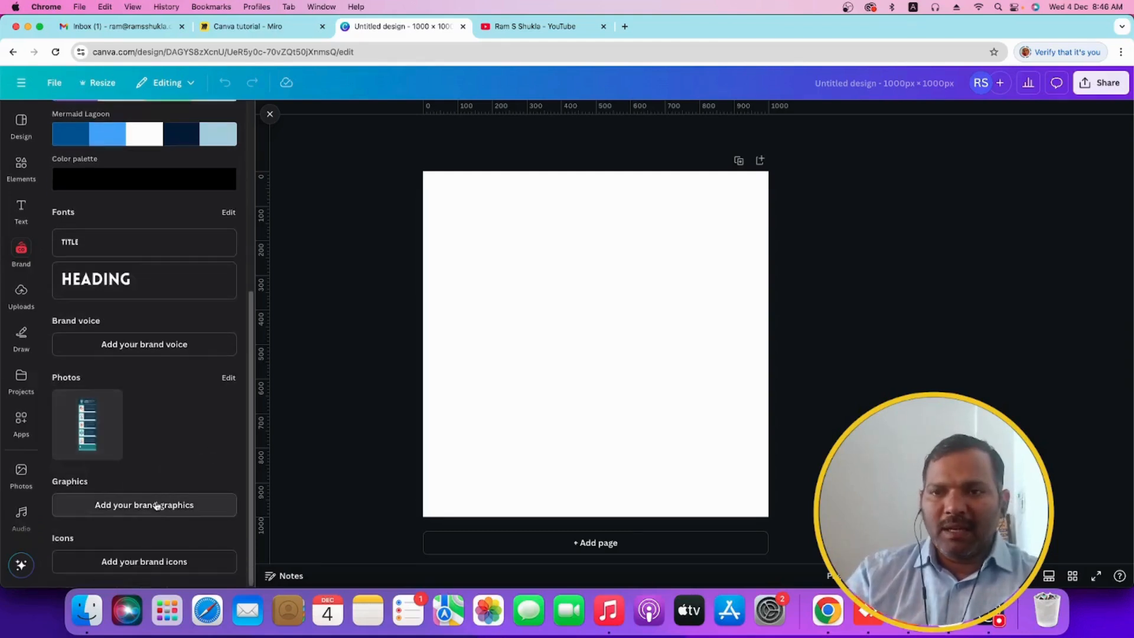
scroll(165, 472, "up", 3)
scroll(164, 472, "up", 5)
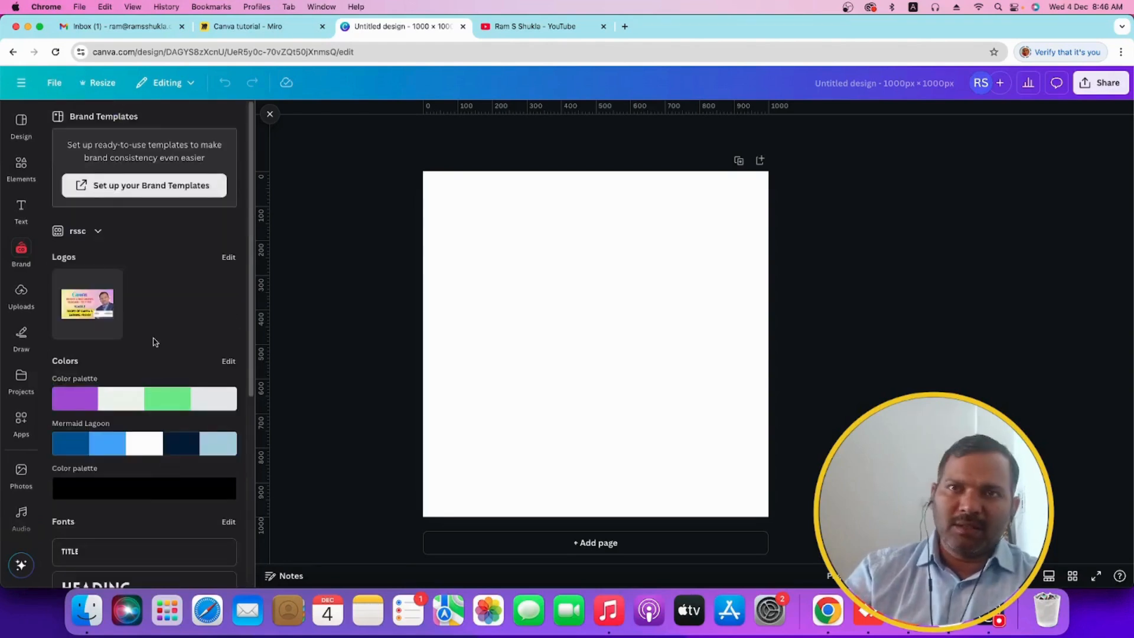
Browse the design templates and apply the black-and-gold circular AV monogram logo template to the blank page.
left_click(23, 129)
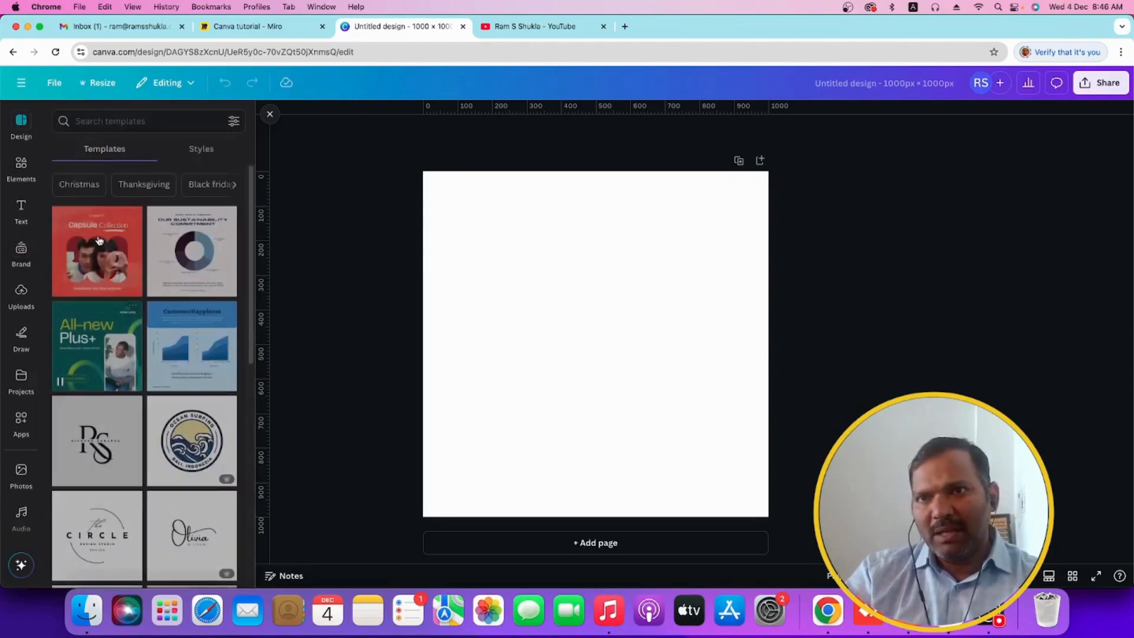
scroll(159, 417, "down", 10)
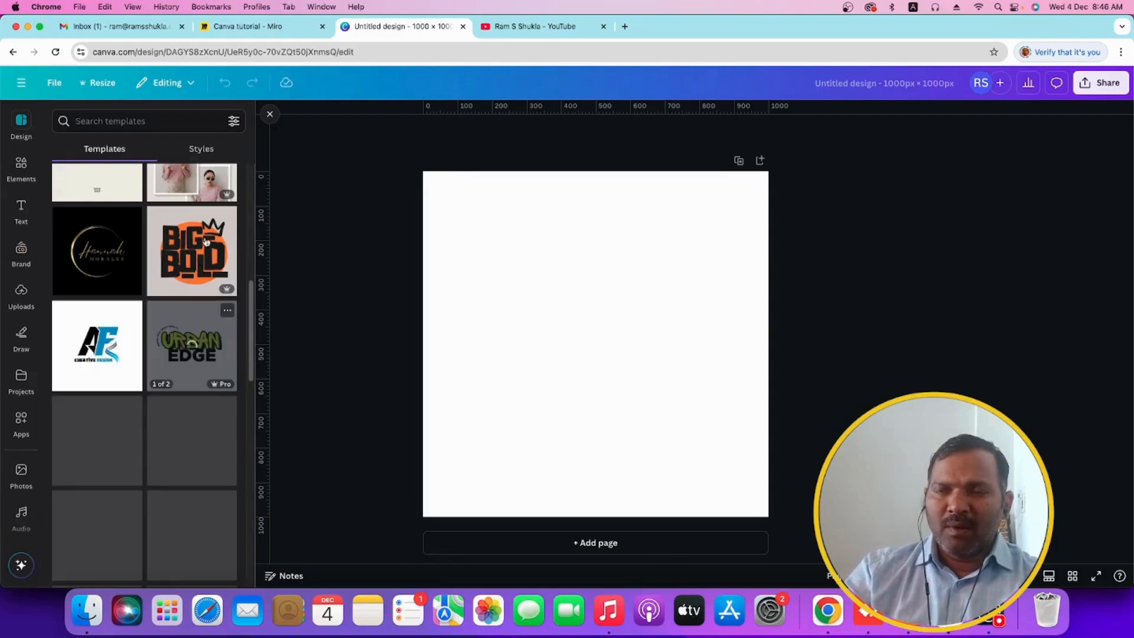
scroll(177, 384, "down", 4)
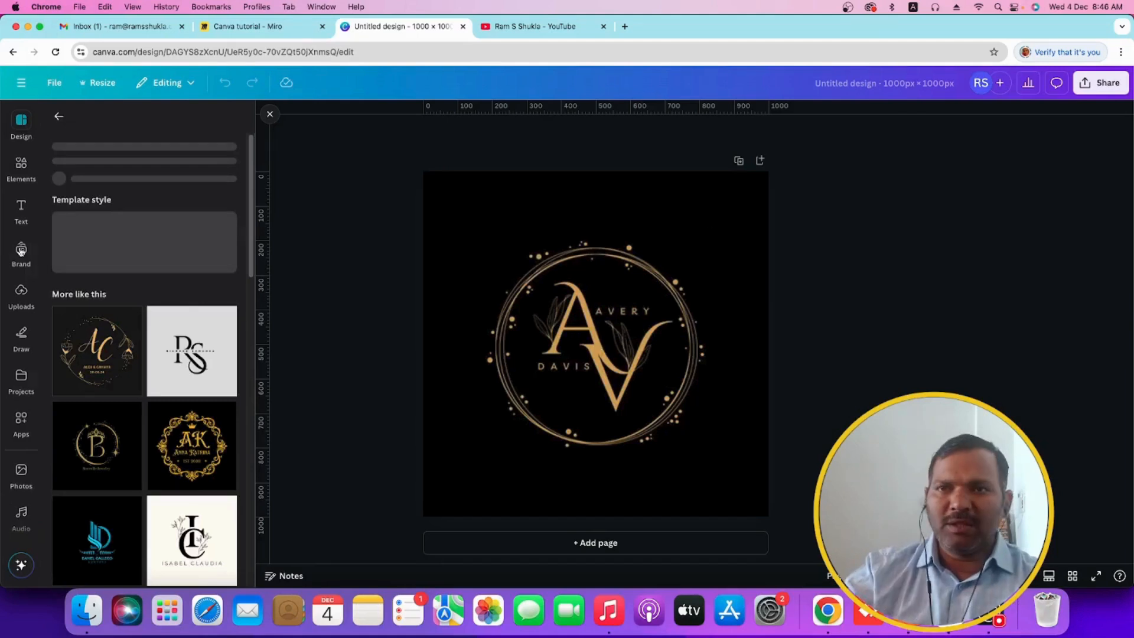
Shuffle the brand kit's purple, off-white and green palette onto the logo design until it has purple artwork on an off-white background.
left_click(21, 251)
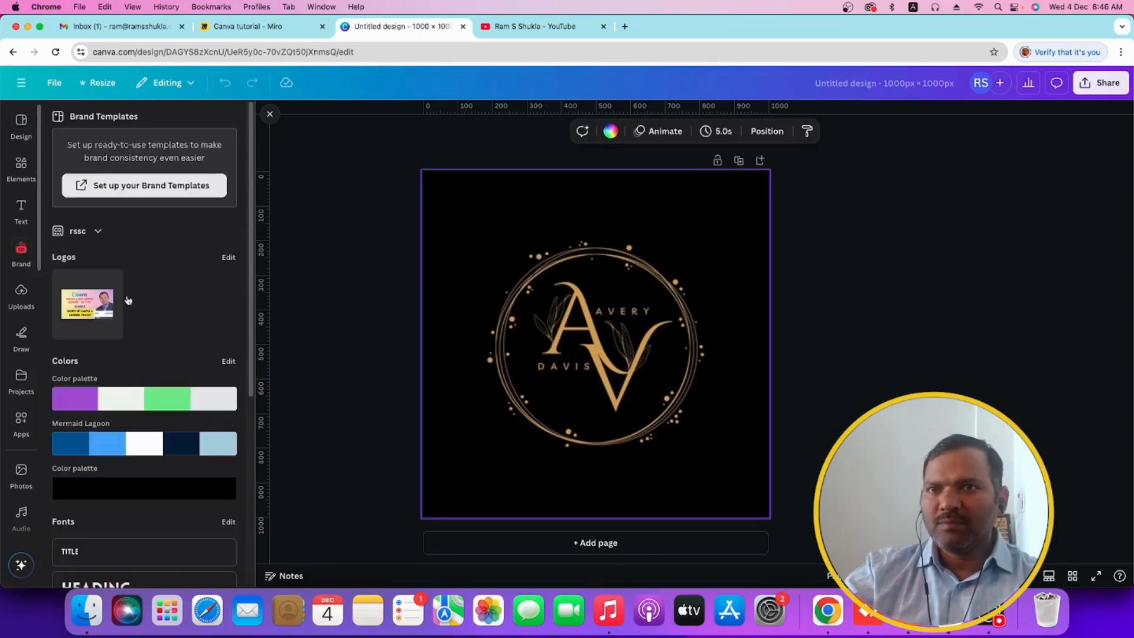
mouse_move(150, 404)
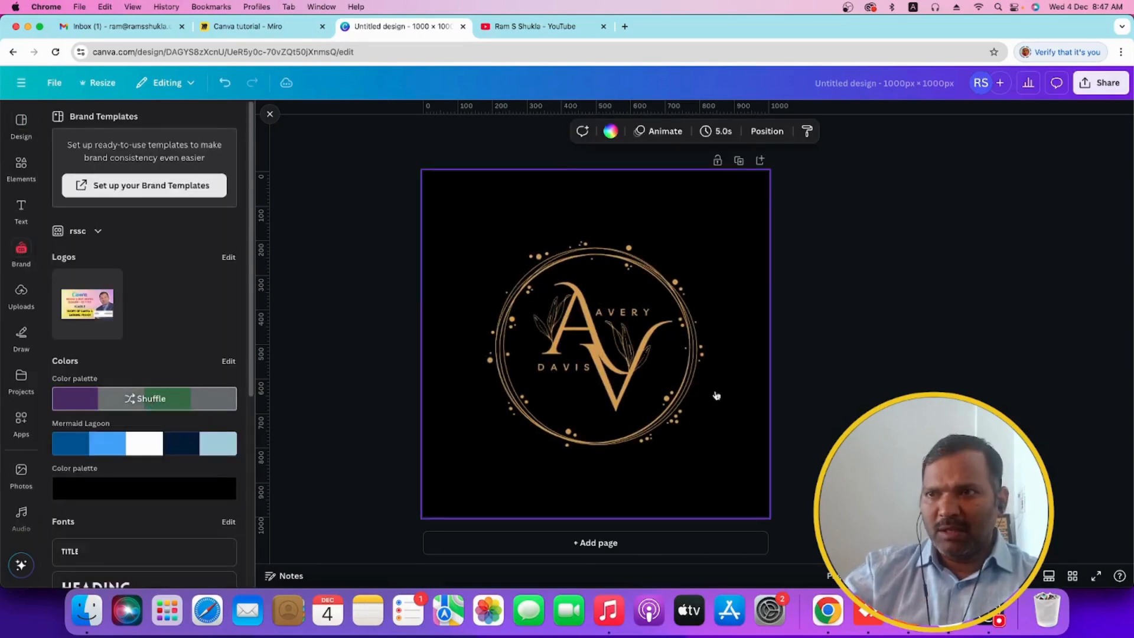
left_click(153, 398)
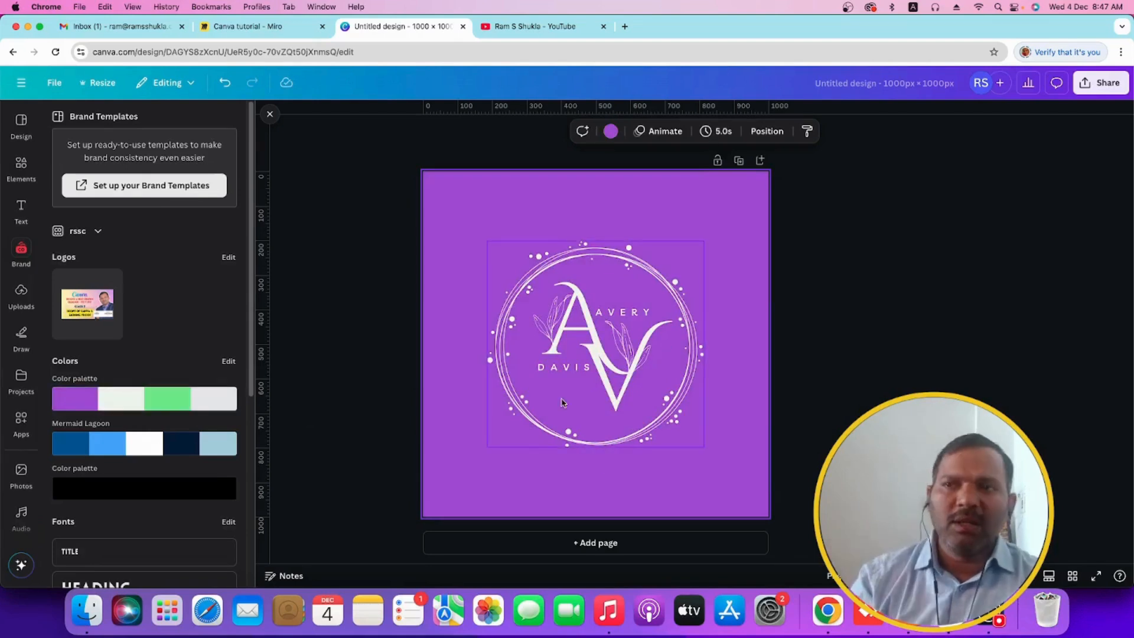
left_click(613, 132)
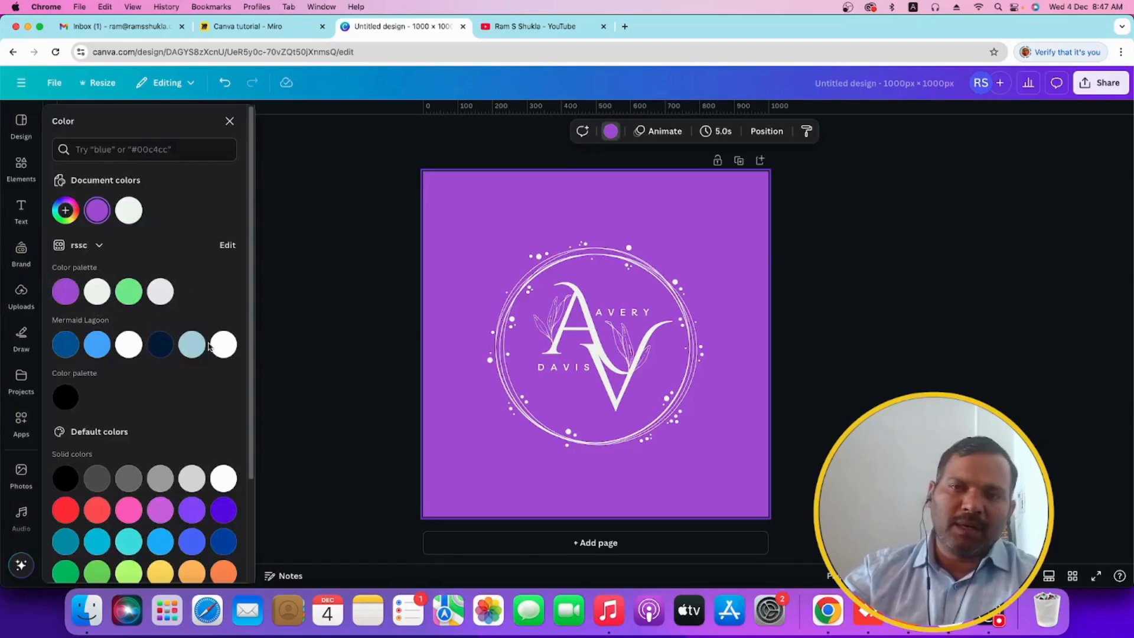
left_click(604, 359)
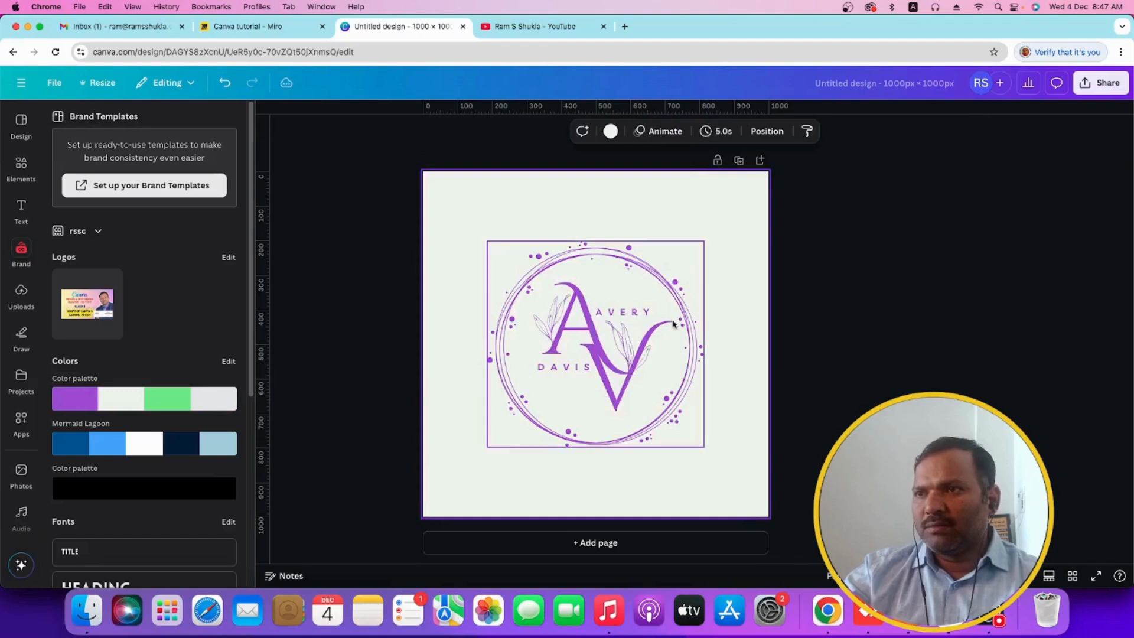
Recolor the leaf graphic beside the V, trying brand green and purple before applying the bright blue from the Mermaid Lagoon palette.
left_click(609, 133)
left_click(582, 133)
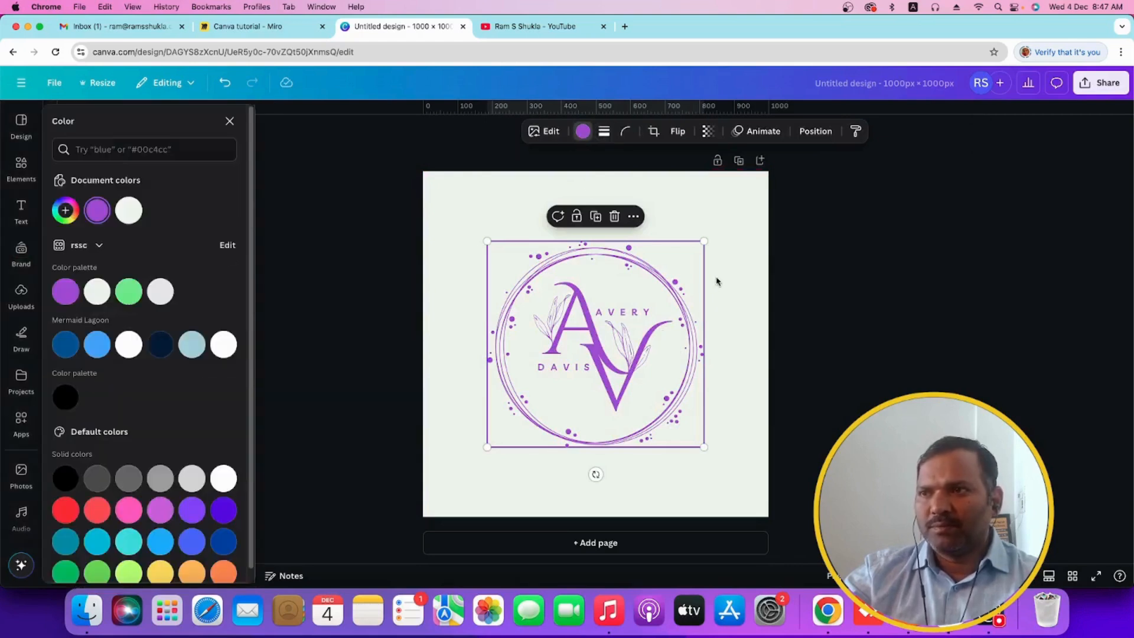
left_click(647, 338)
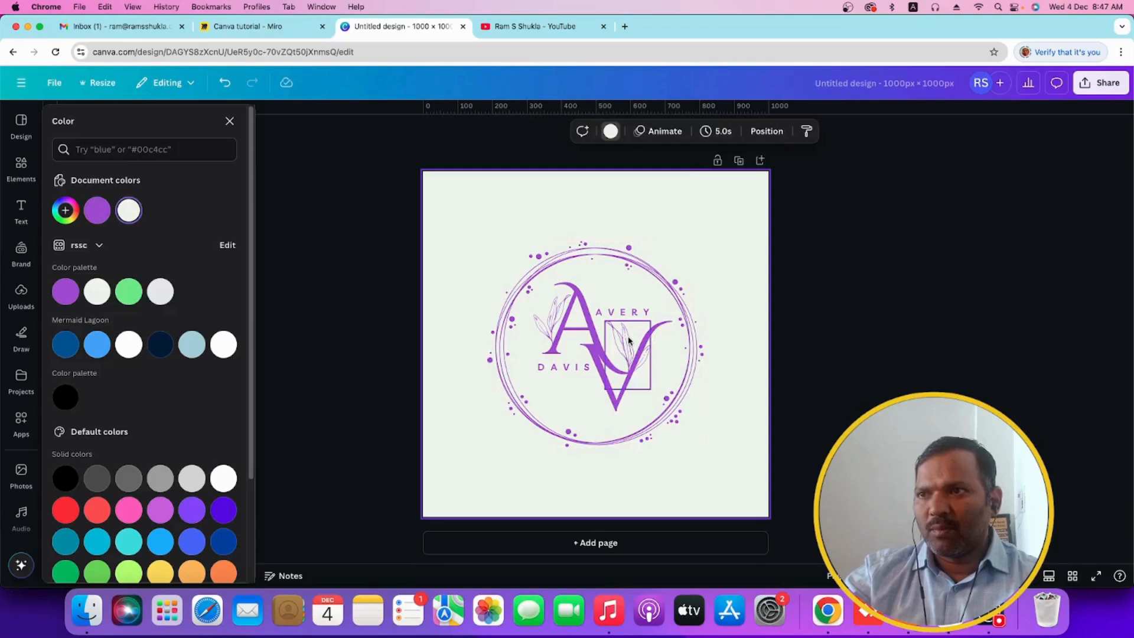
left_click(629, 341)
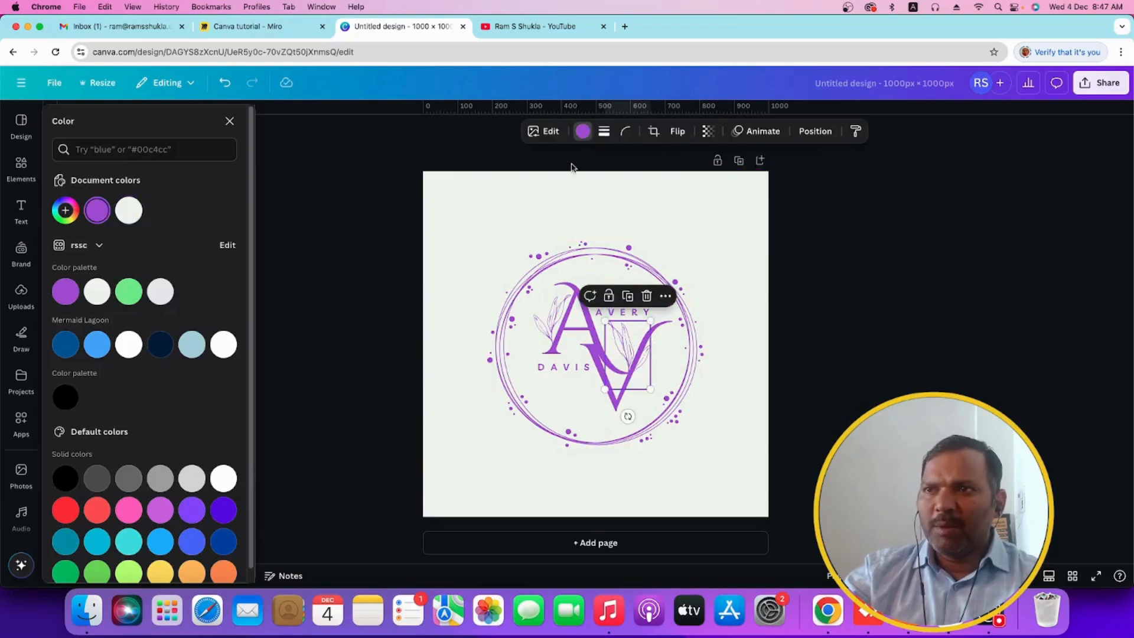
left_click(128, 293)
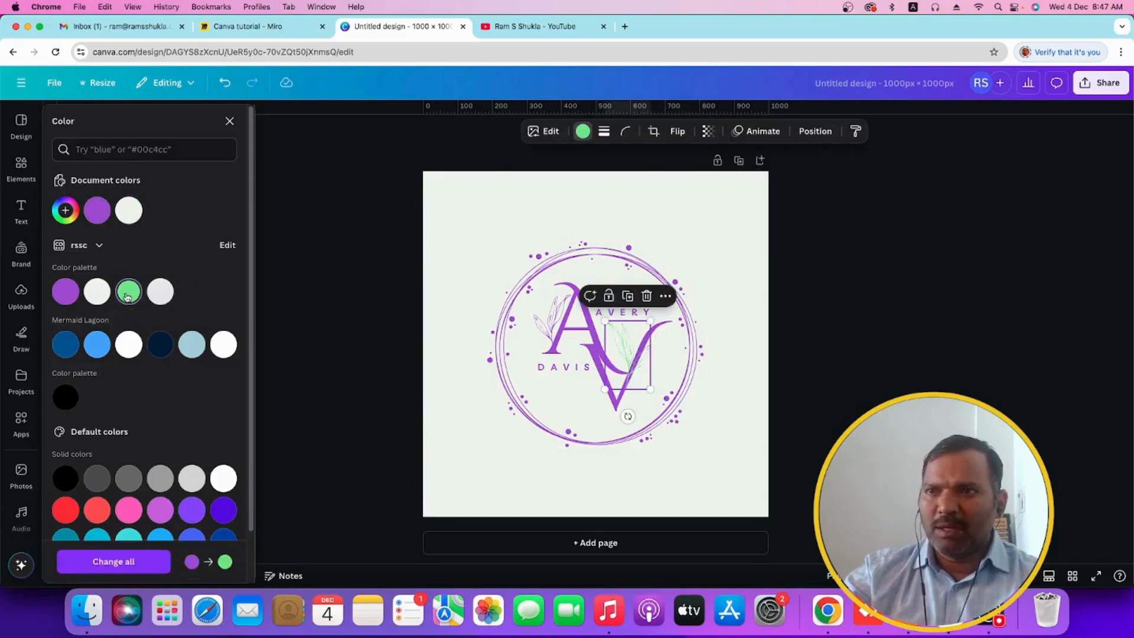
left_click(63, 294)
left_click(97, 344)
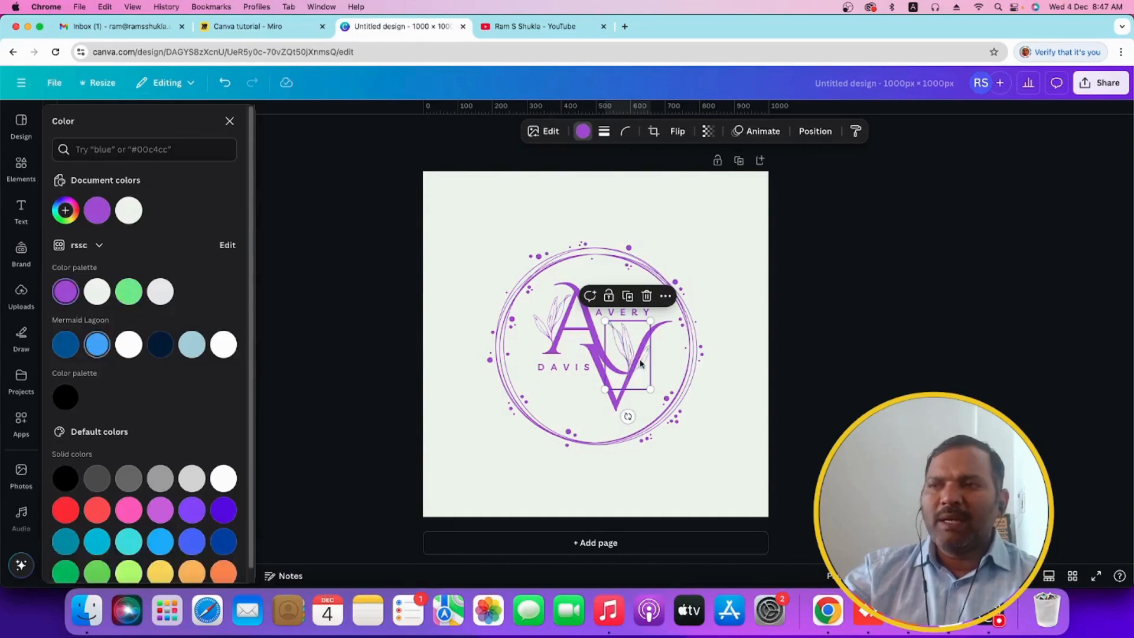
left_click(604, 466)
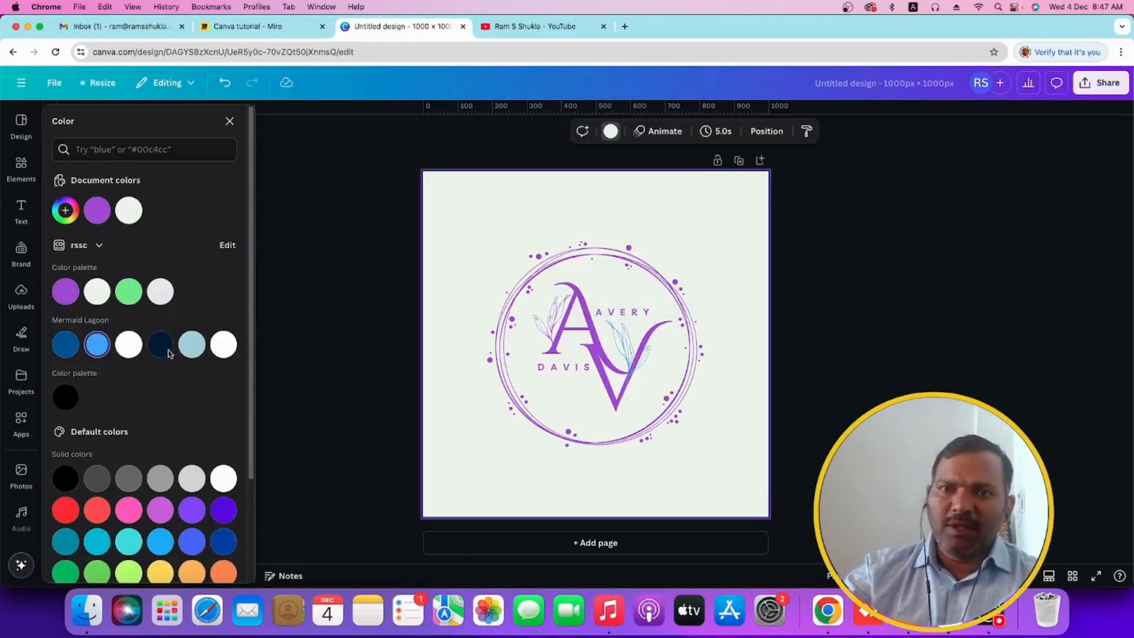
Review the rssc brand kit's assets once more and return to the Canva tutorial mind map in Miro.
left_click(19, 265)
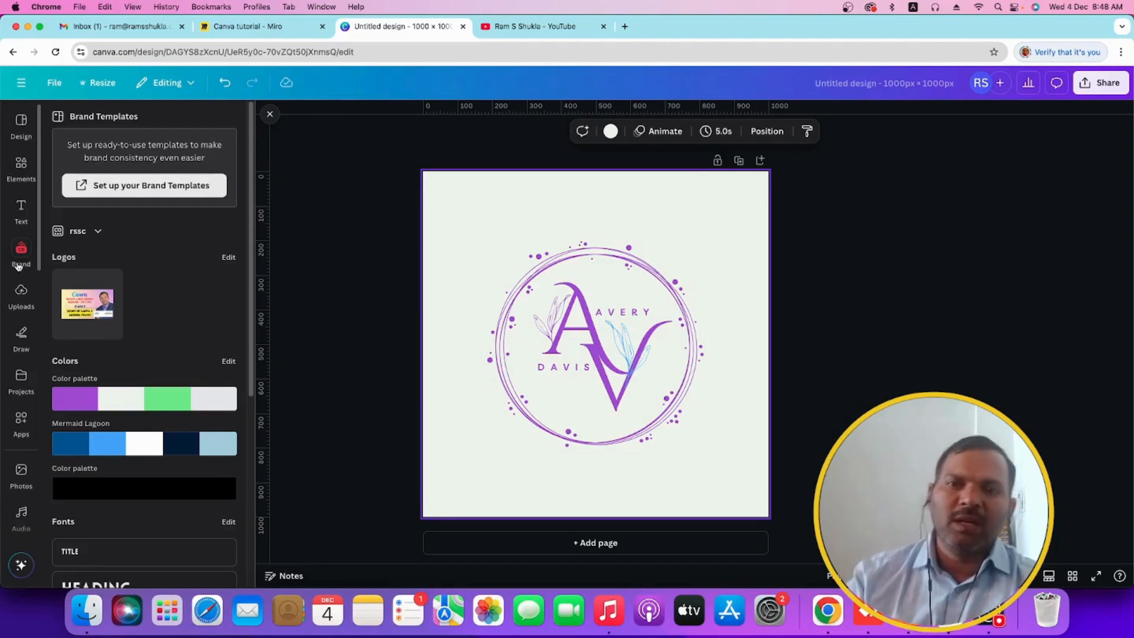
scroll(174, 401, "down", 5)
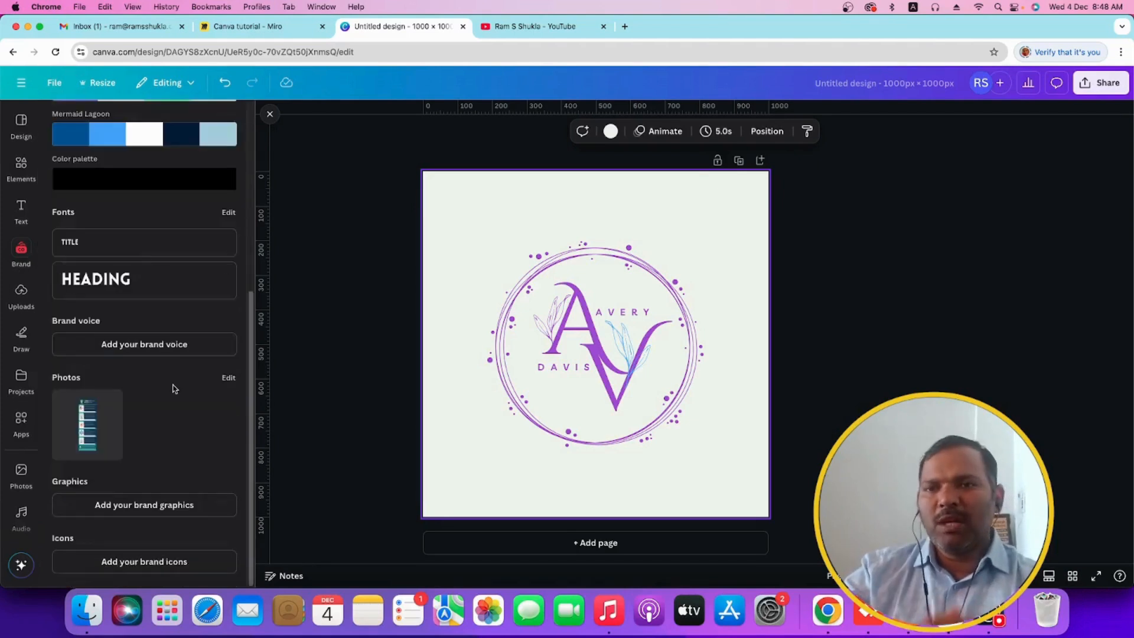
scroll(173, 389, "up", 5)
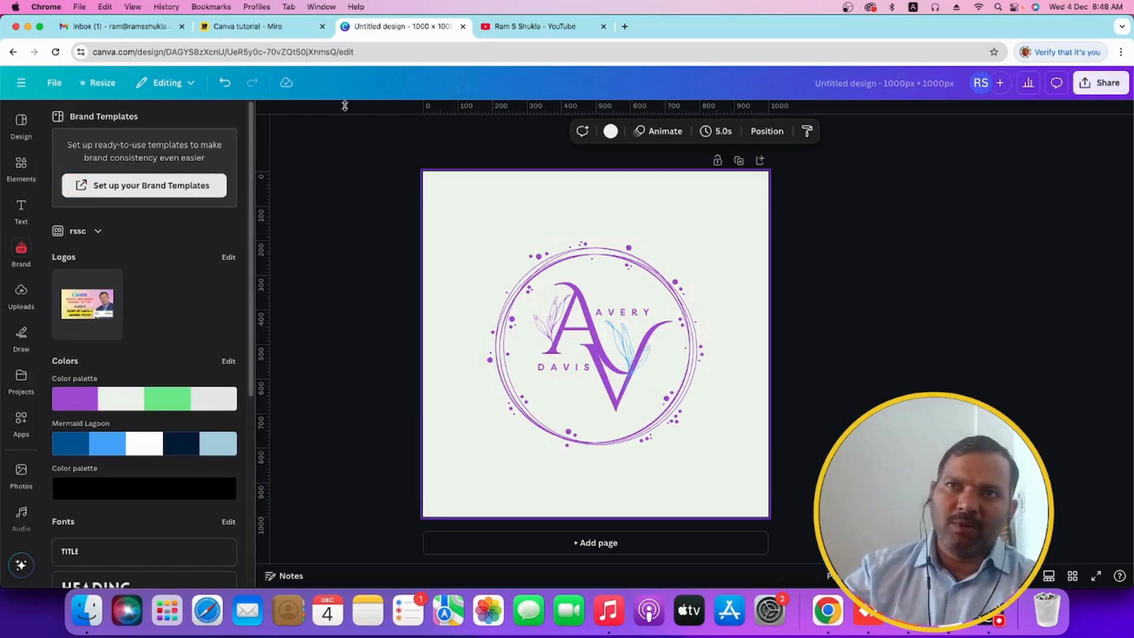
left_click(245, 27)
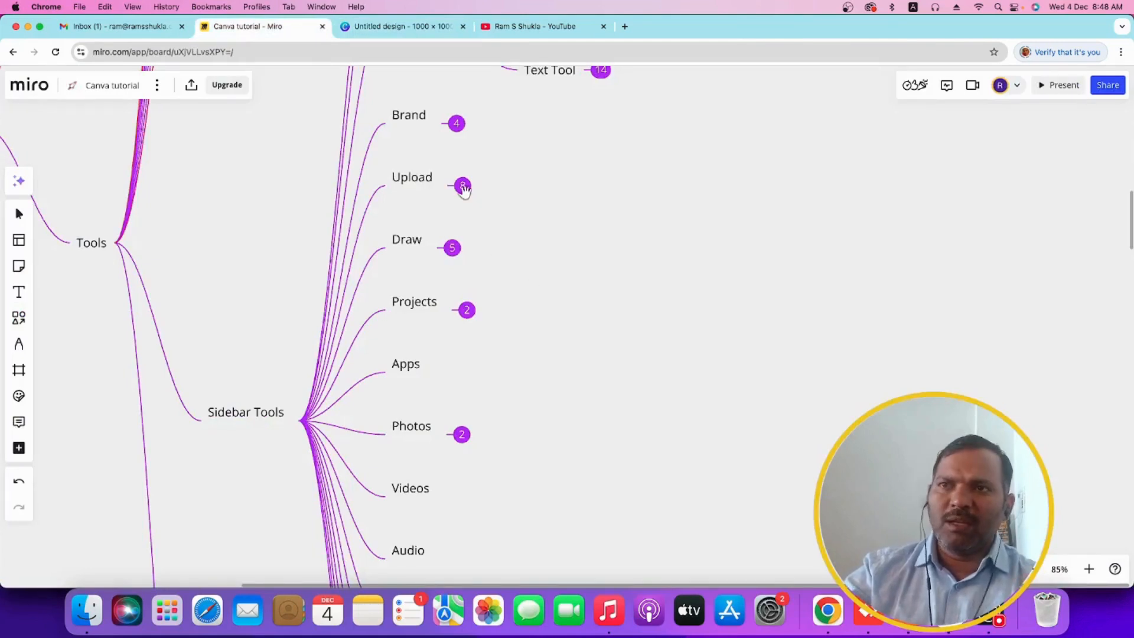
Switch to the Canva design, upload English Speaking YouTube Thumbnail.png from Downloads and place it over the logo.
left_click(402, 27)
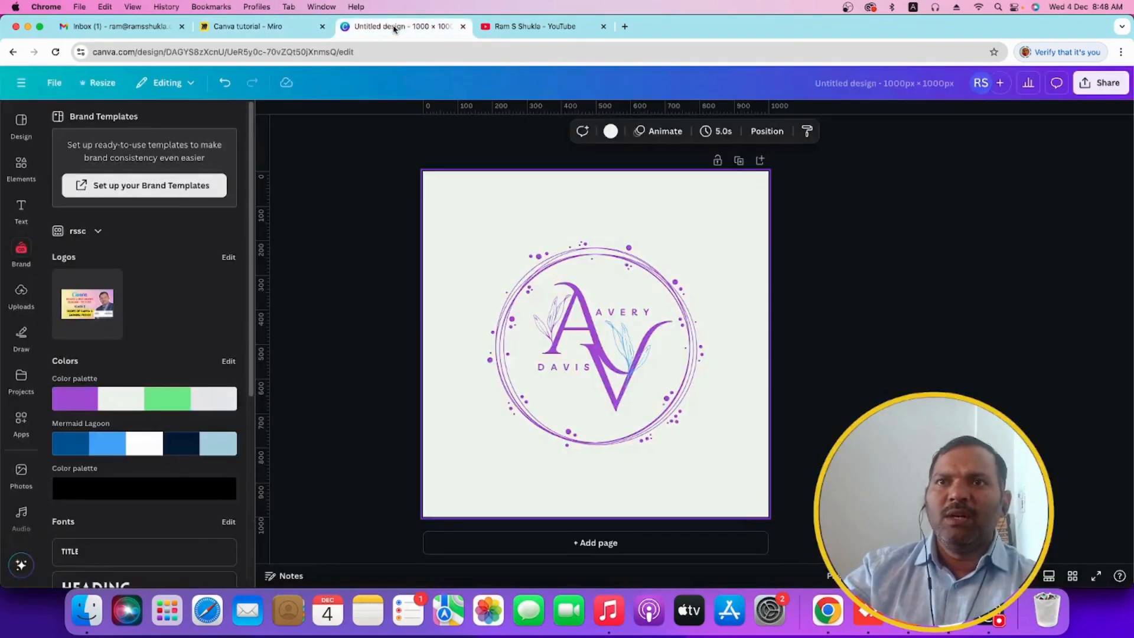
left_click(21, 310)
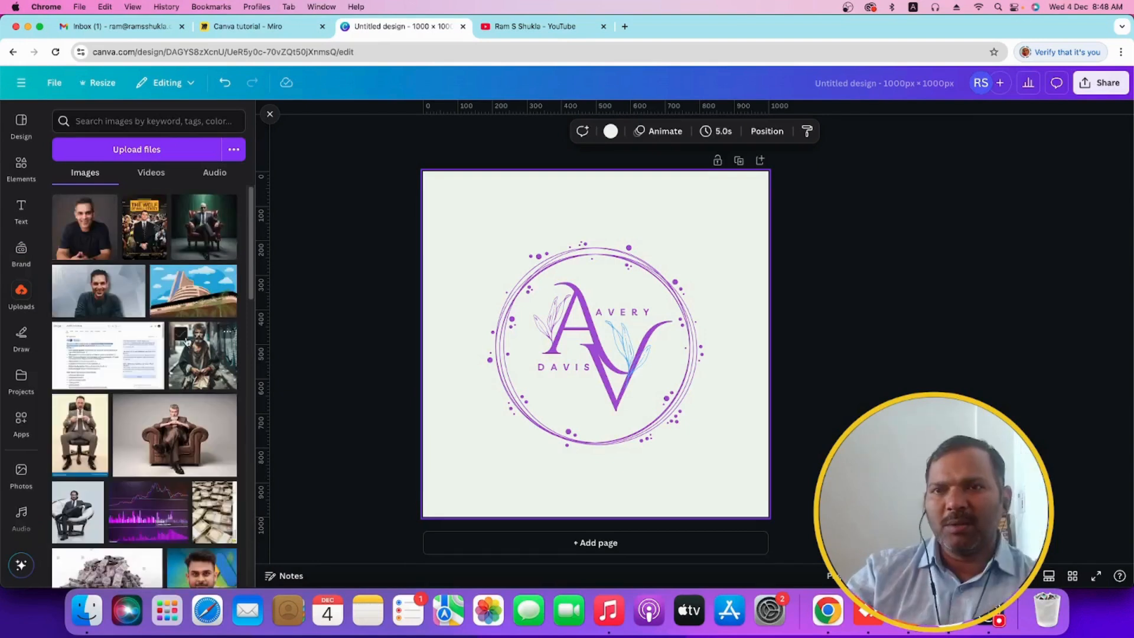
scroll(141, 327, "down", 5)
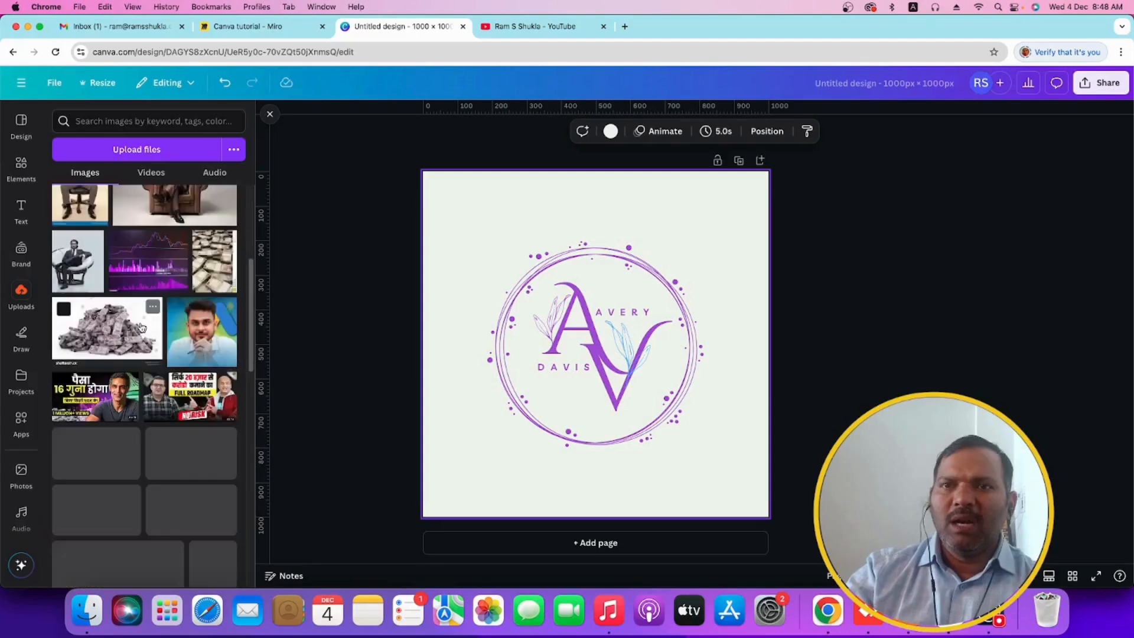
scroll(142, 327, "up", 5)
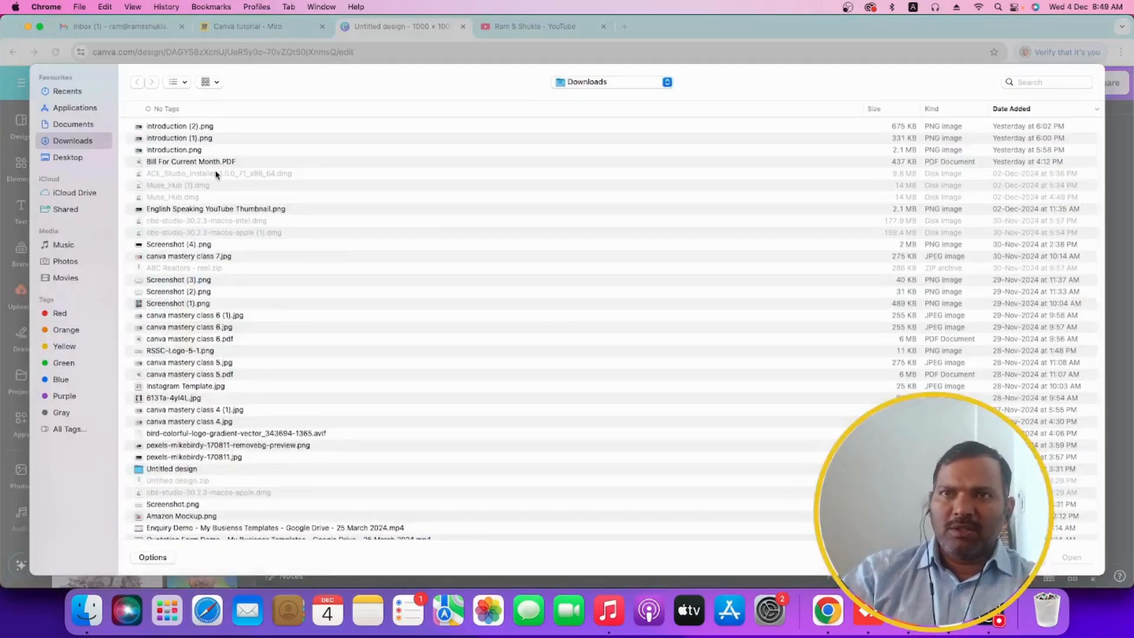
left_click(816, 126)
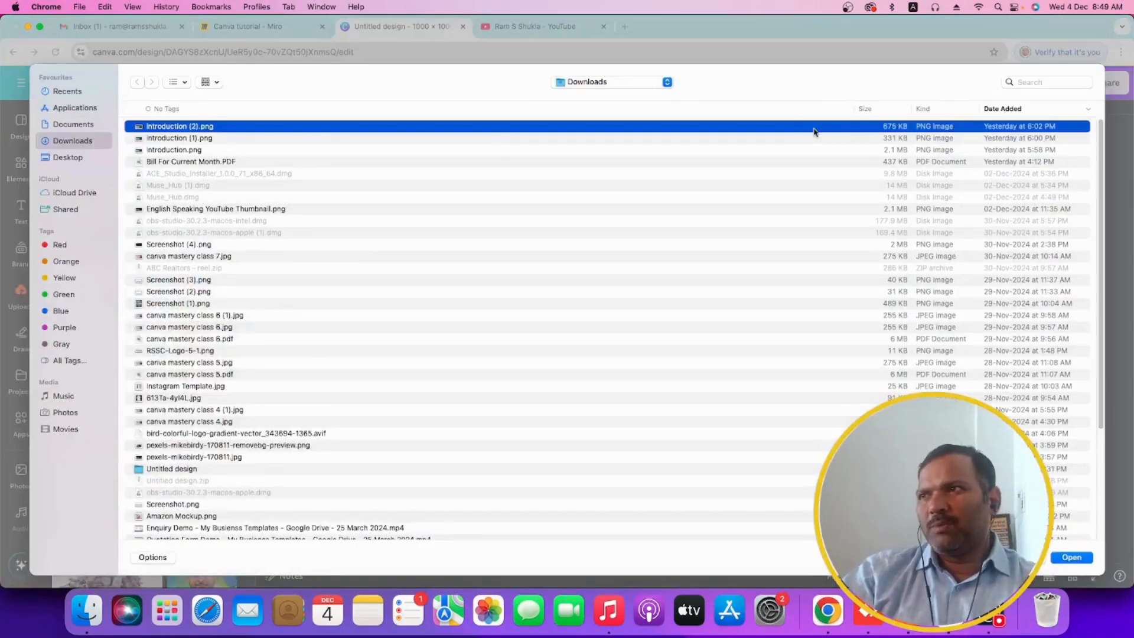
left_click(1084, 562)
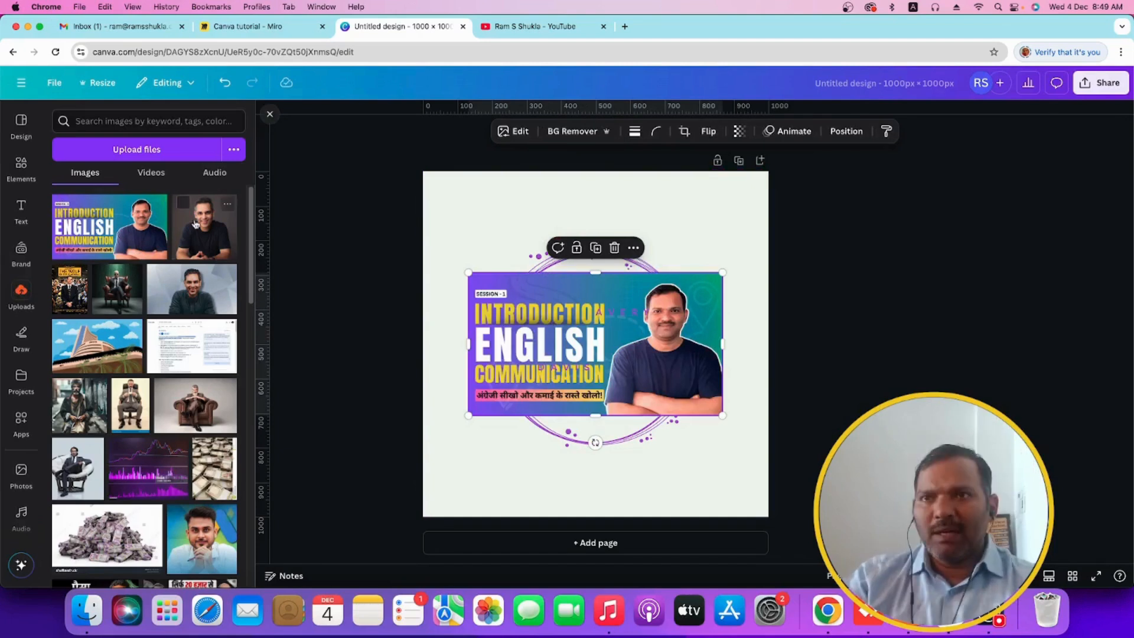
Look through the uploaded videos and audio files and the Dropbox, Google Photos and Google Drive upload sources.
left_click(146, 175)
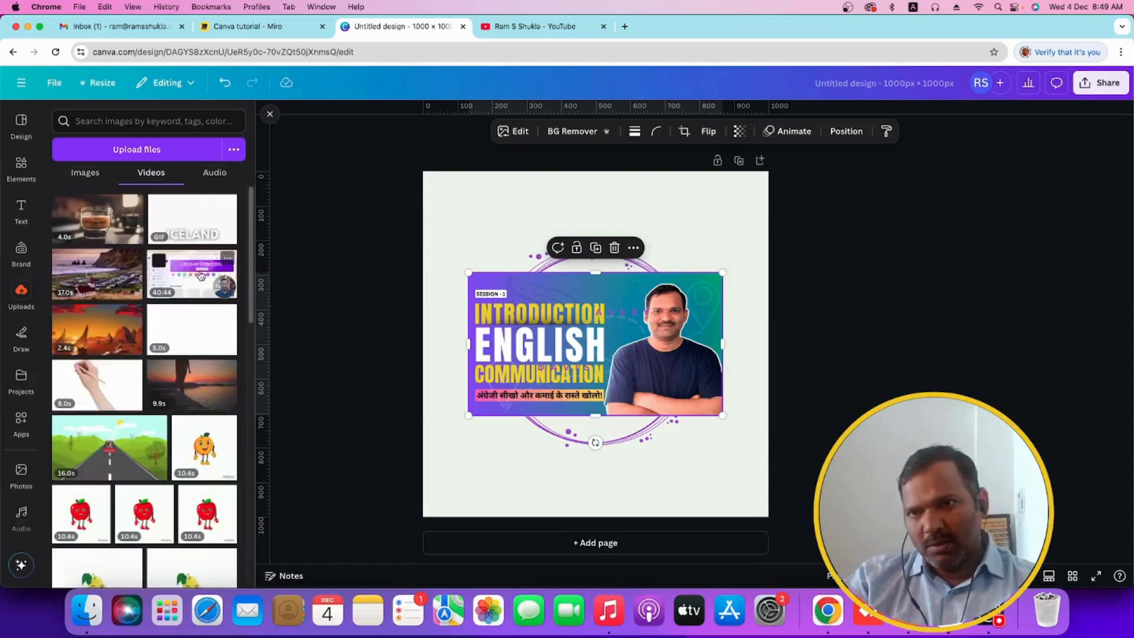
scroll(177, 273, "down", 10)
scroll(156, 271, "down", 3)
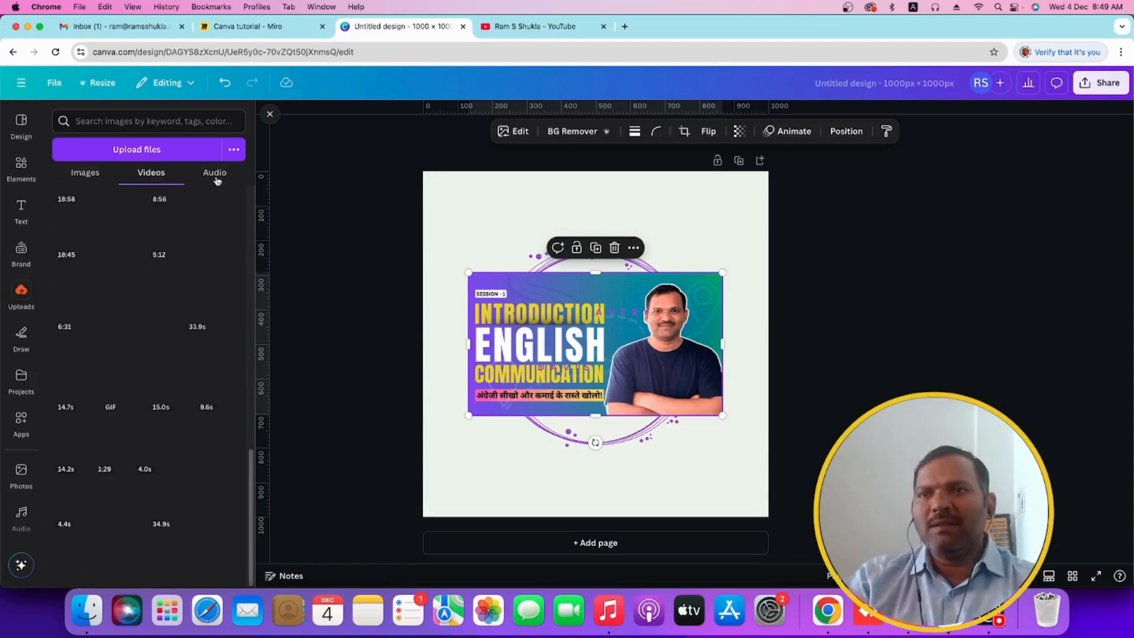
left_click(216, 174)
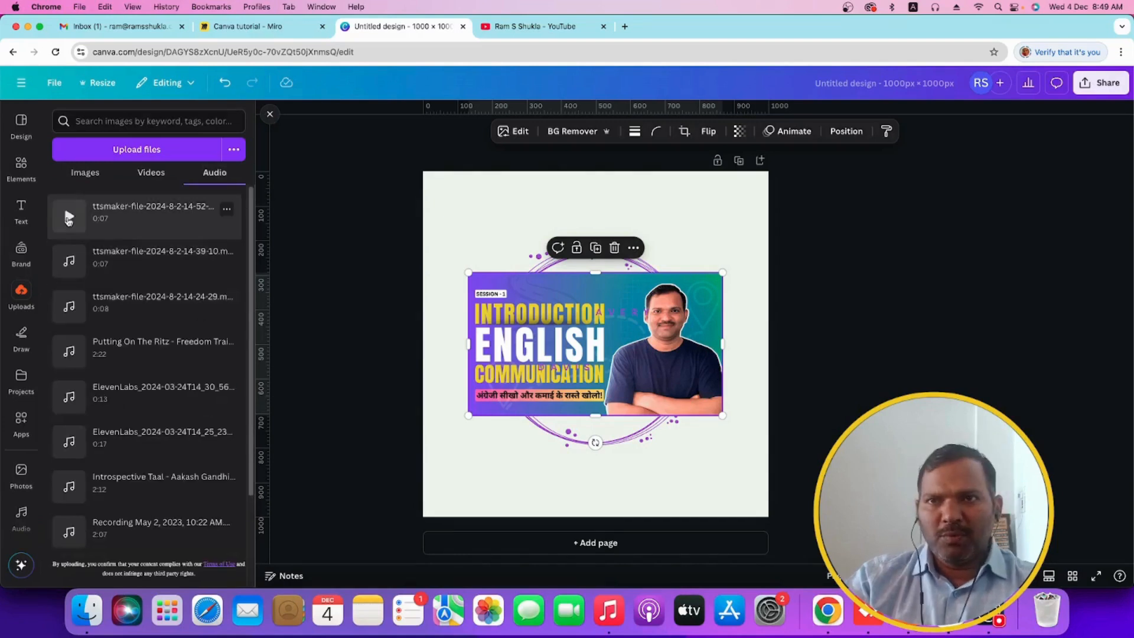
left_click(234, 151)
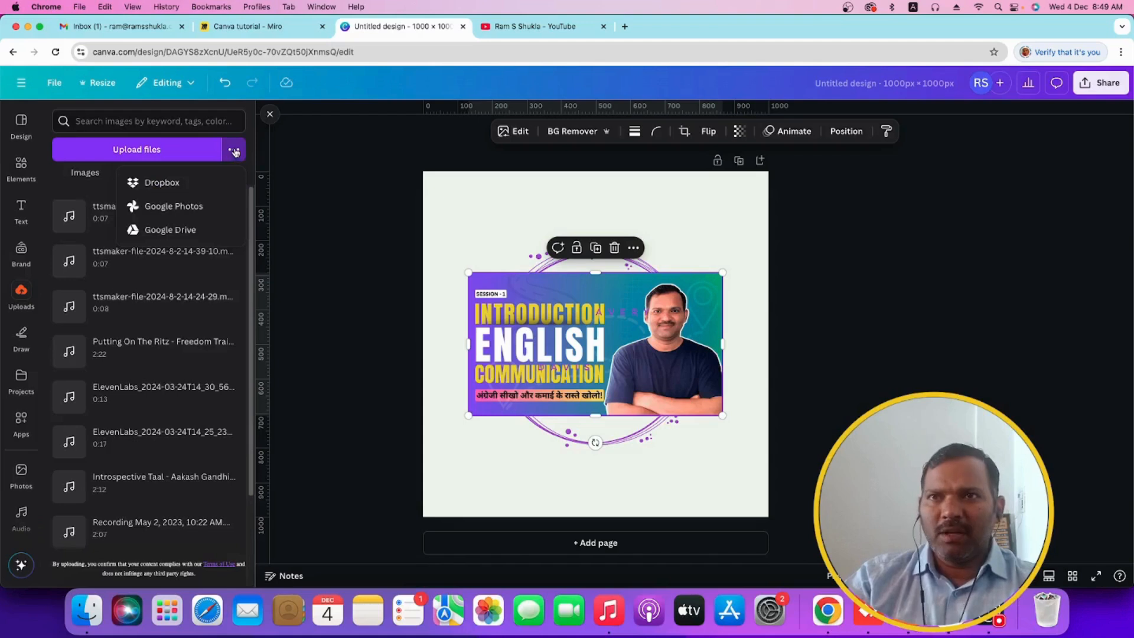
left_click(236, 150)
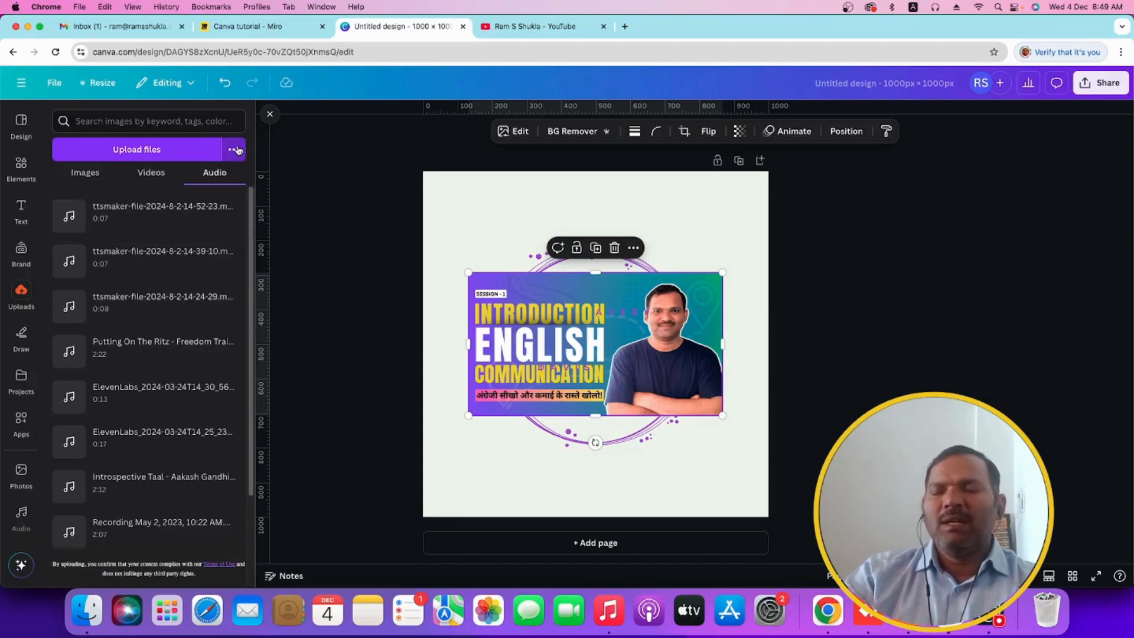
left_click(234, 152)
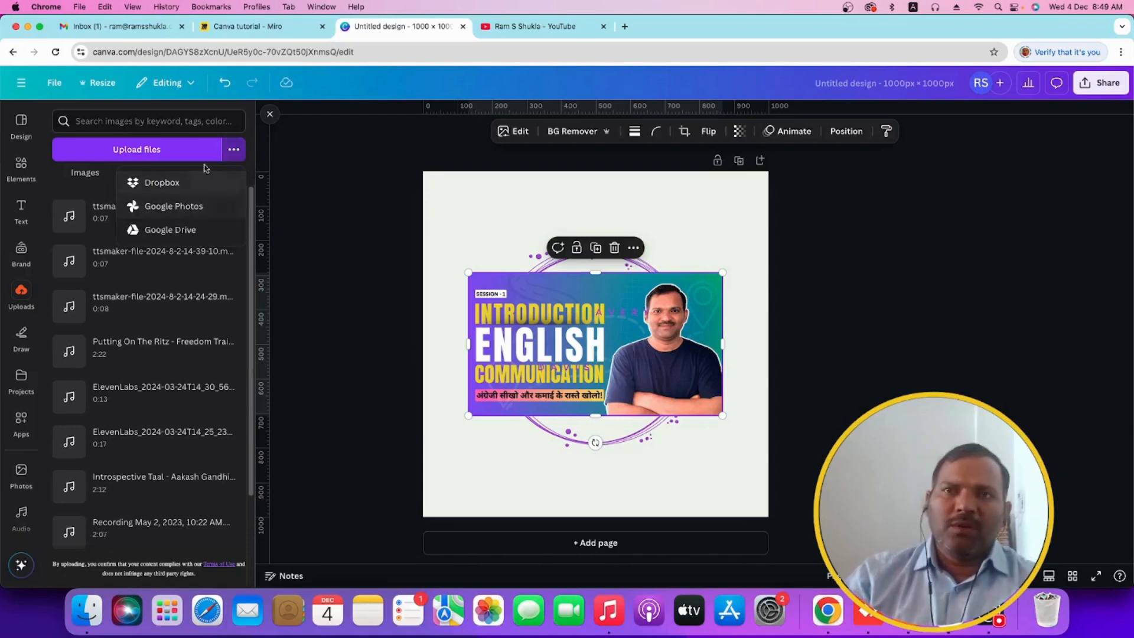
left_click(233, 151)
Return to the Miro mind map and read the topics under the Brand and Upload branches.
left_click(270, 25)
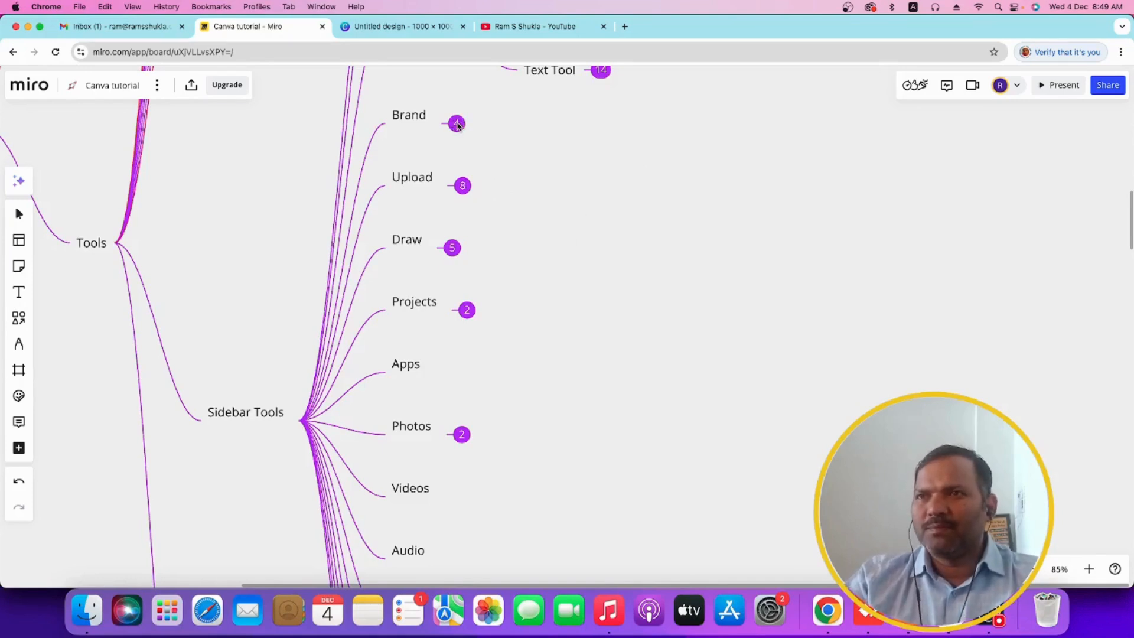
left_click(458, 125)
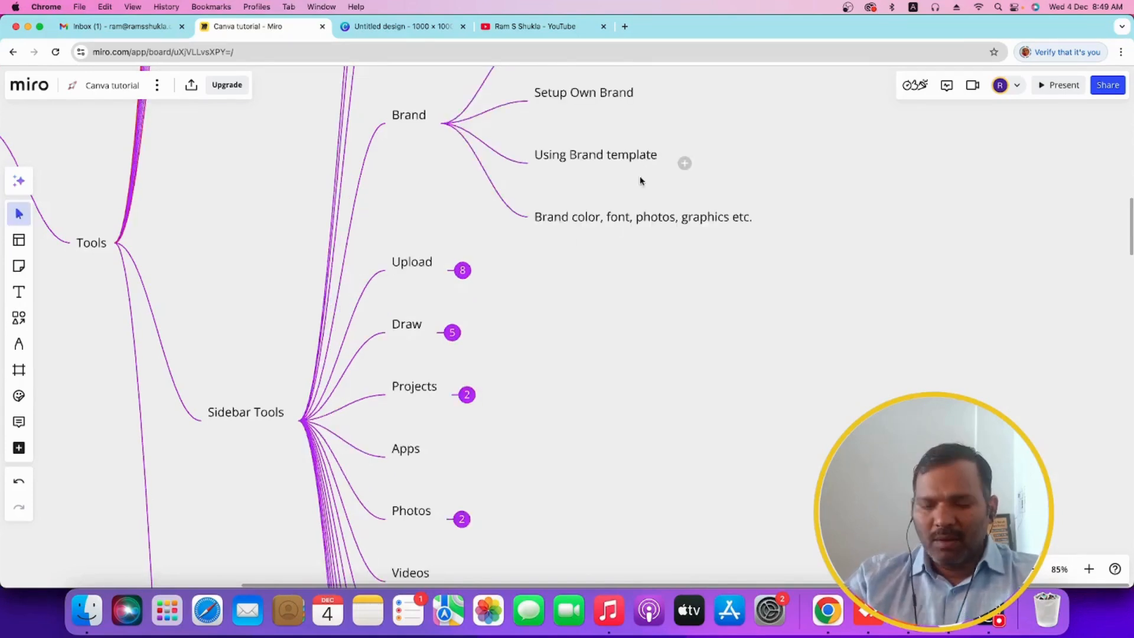
key("space")
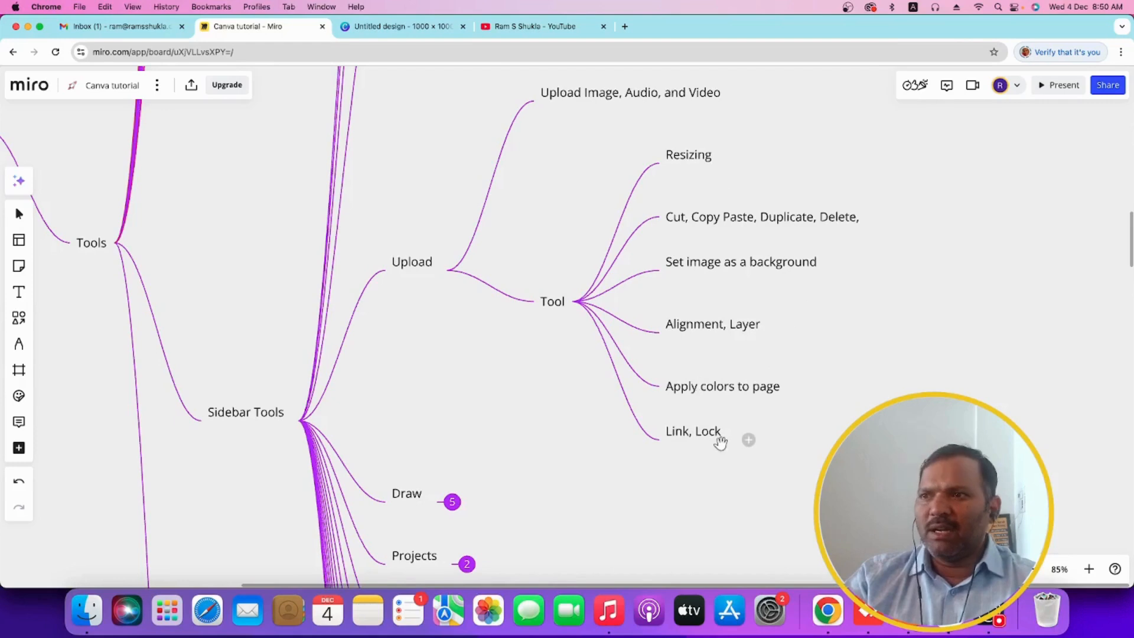
Switch back to the Canva design and replace the page background with the English Communication thumbnail.
left_click(419, 29)
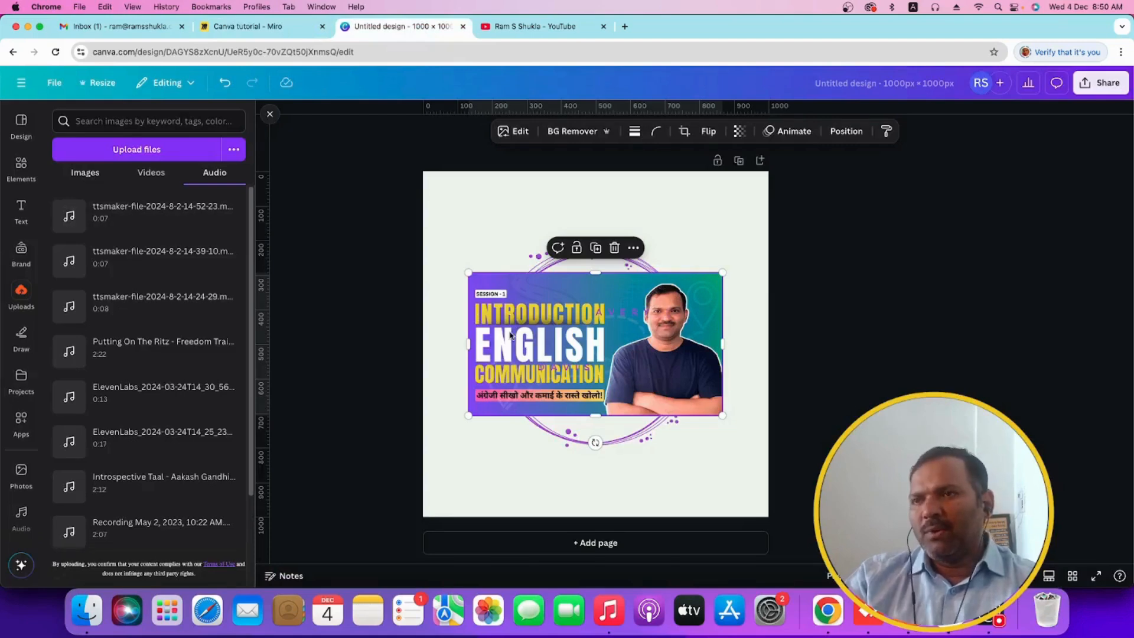
left_click(85, 172)
right_click(514, 335)
mouse_move(554, 349)
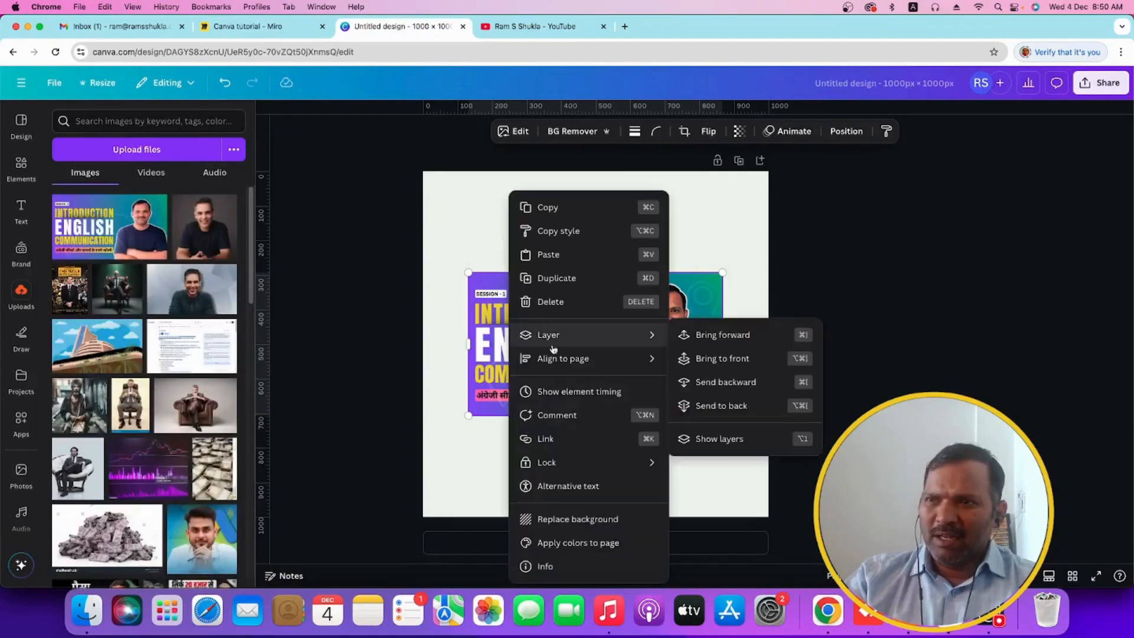
left_click(577, 519)
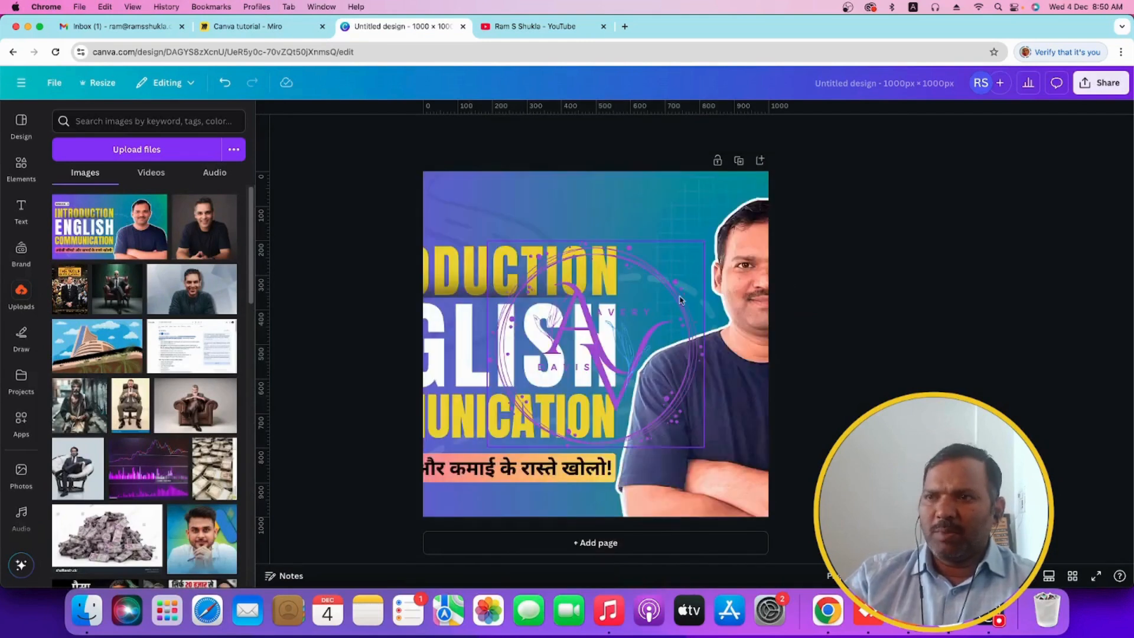
Detach the thumbnail image from the page background.
left_click(496, 197)
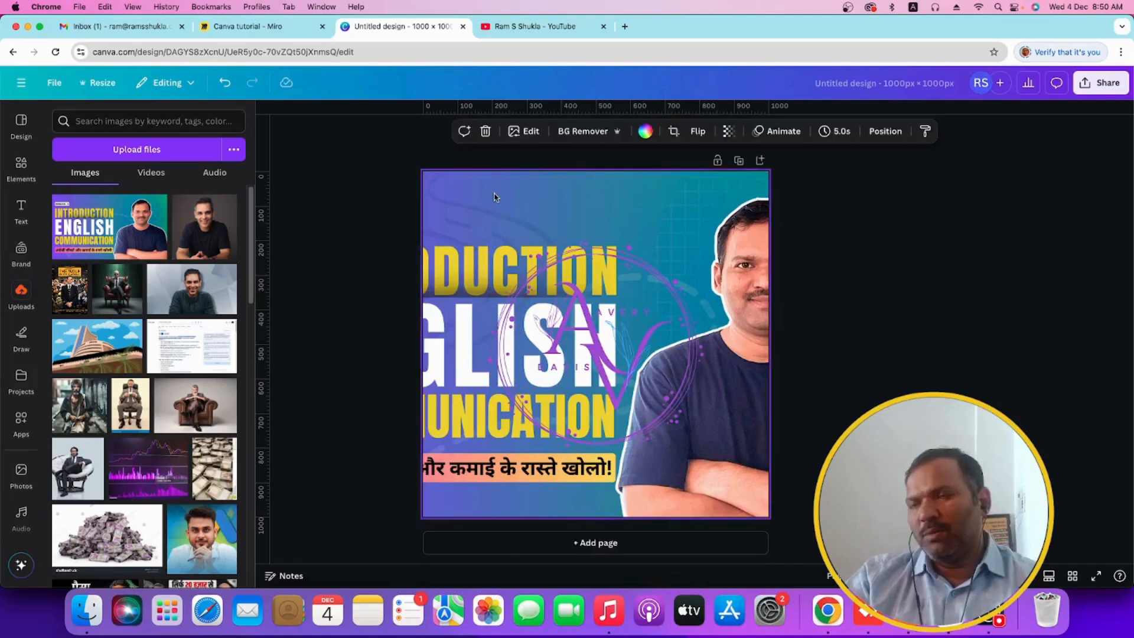
right_click(496, 197)
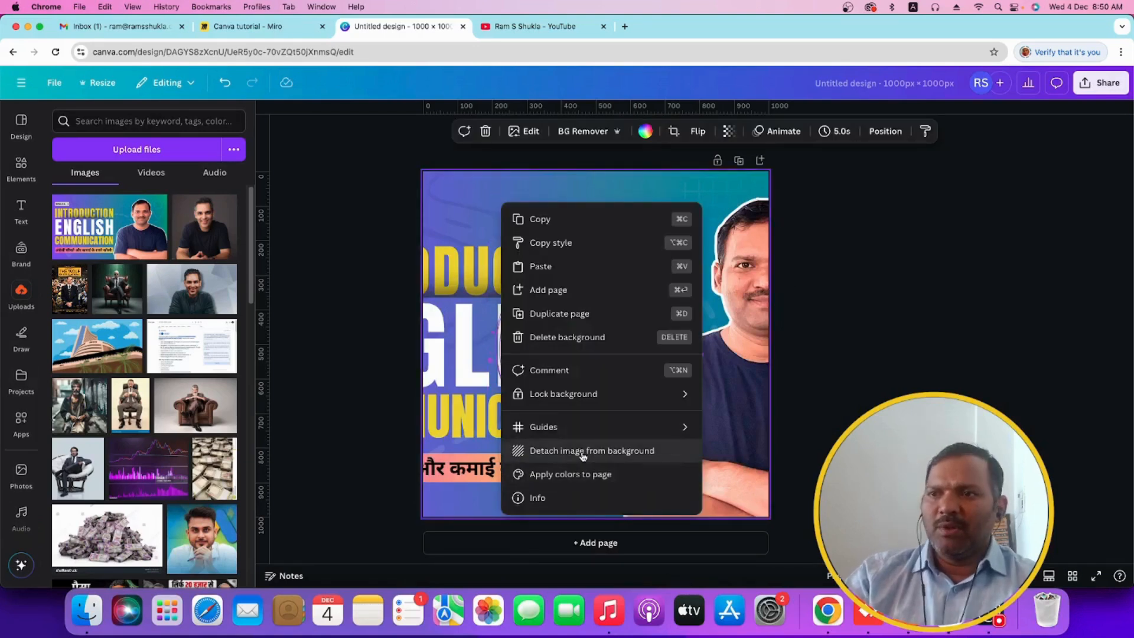
left_click(583, 452)
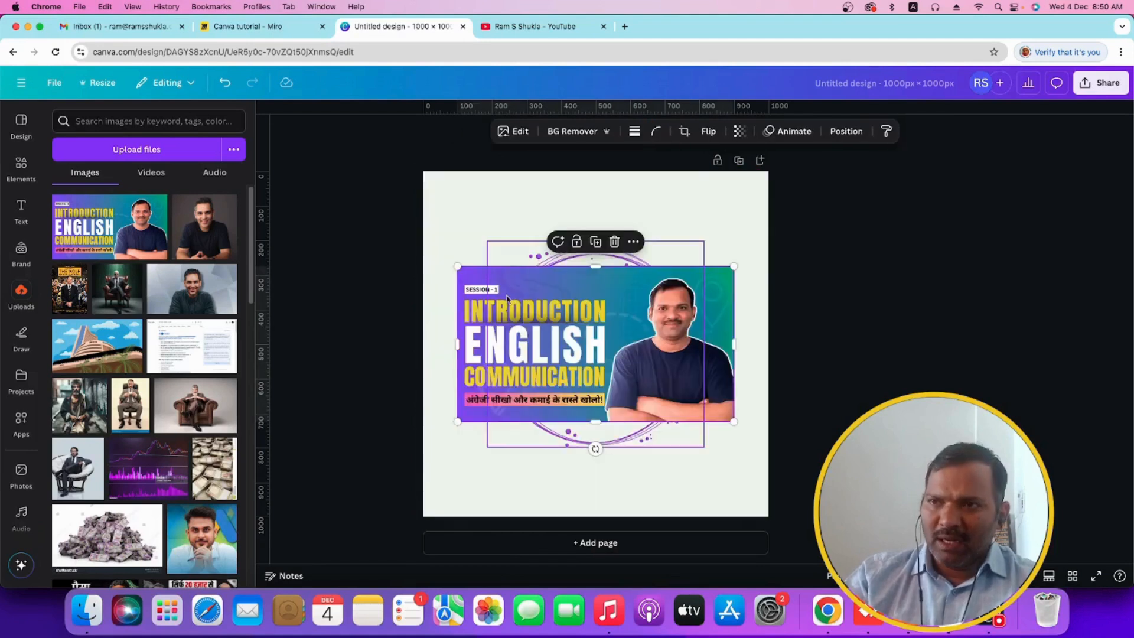
Examine the actions available for the page background and the thumbnail image, including the image's file info.
left_click(478, 213)
right_click(526, 321)
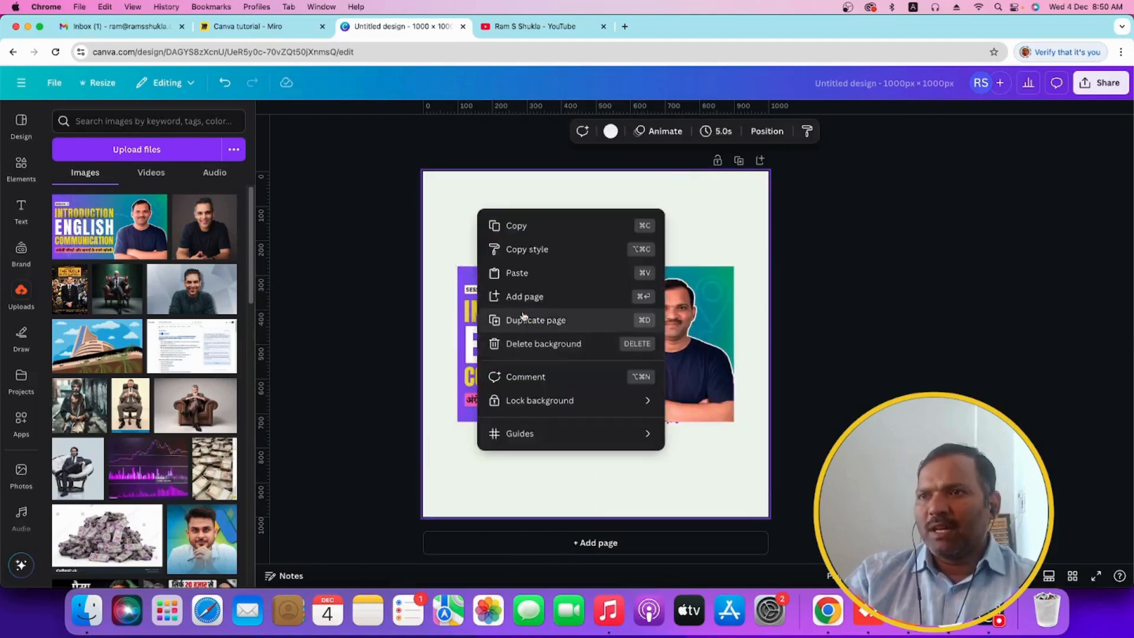
left_click(721, 475)
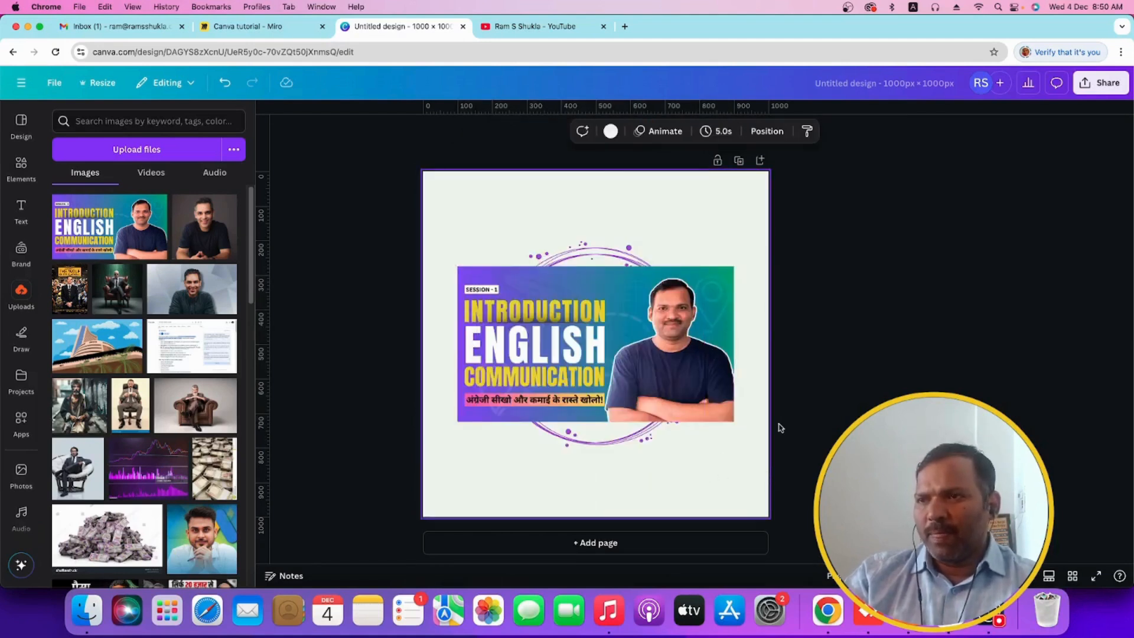
left_click(488, 324)
right_click(487, 324)
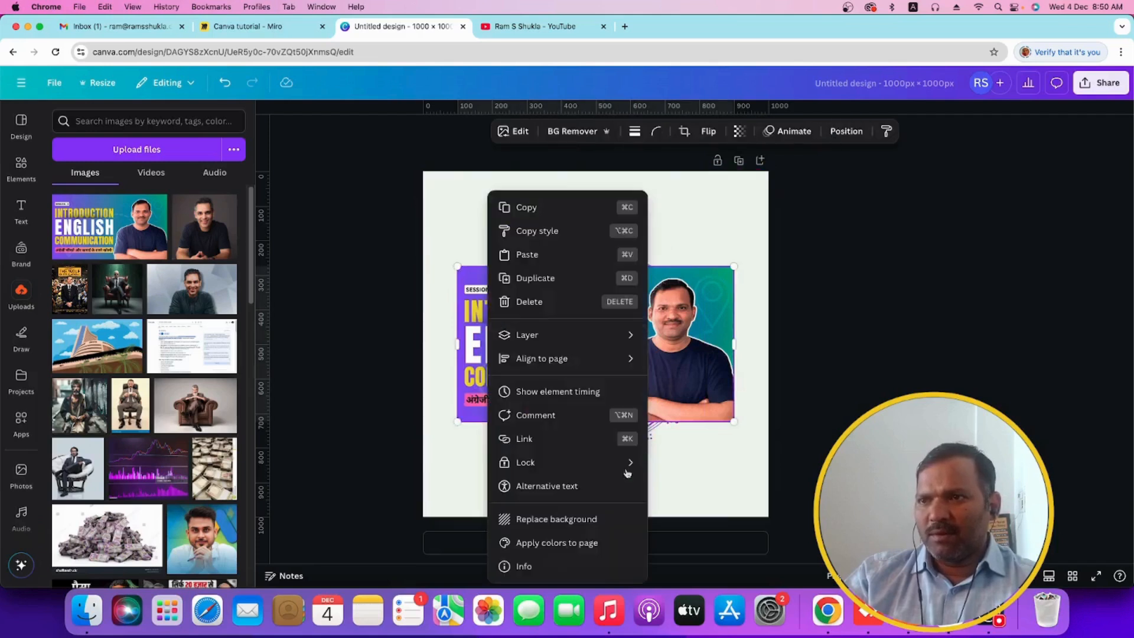
mouse_move(579, 470)
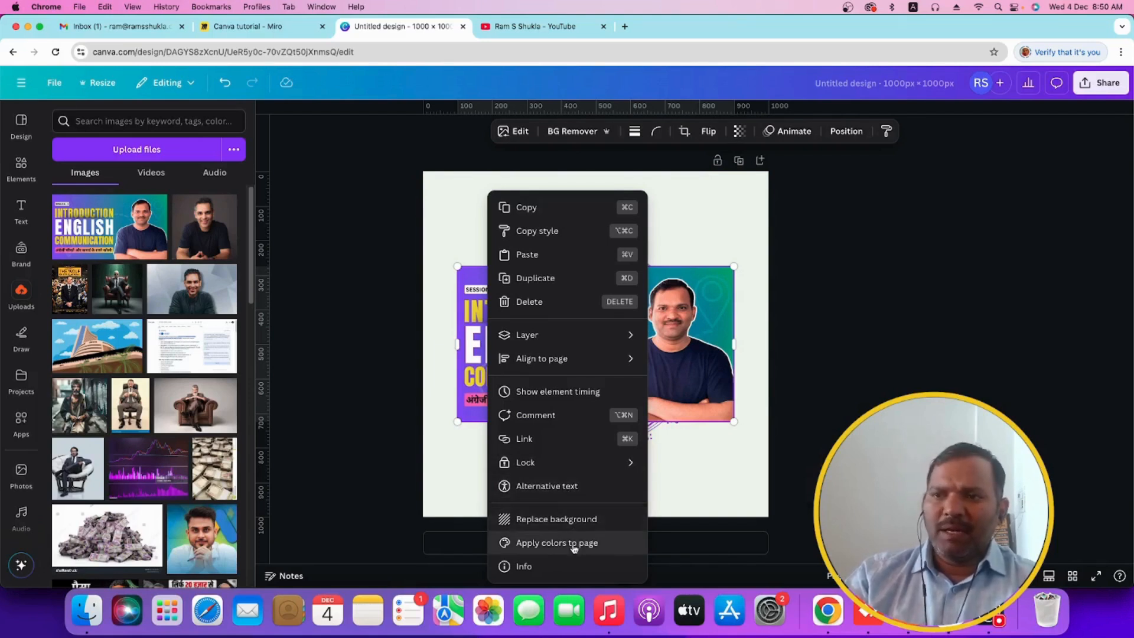
left_click(541, 568)
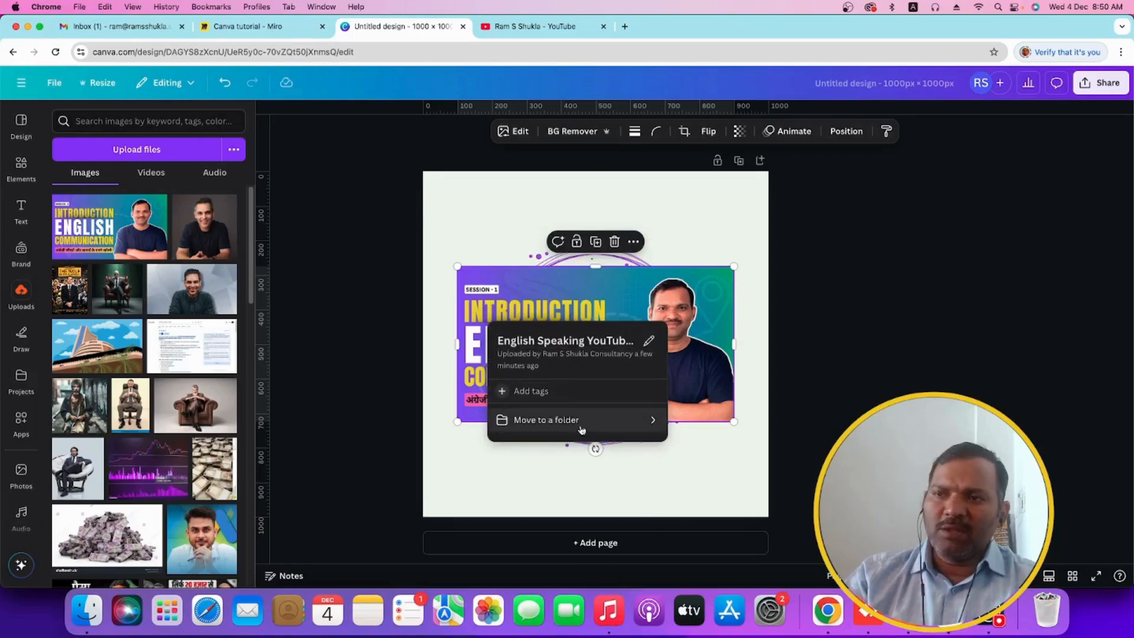
left_click(699, 465)
Delete the purple circular frame behind the thumbnail from the logo design.
left_click(513, 206)
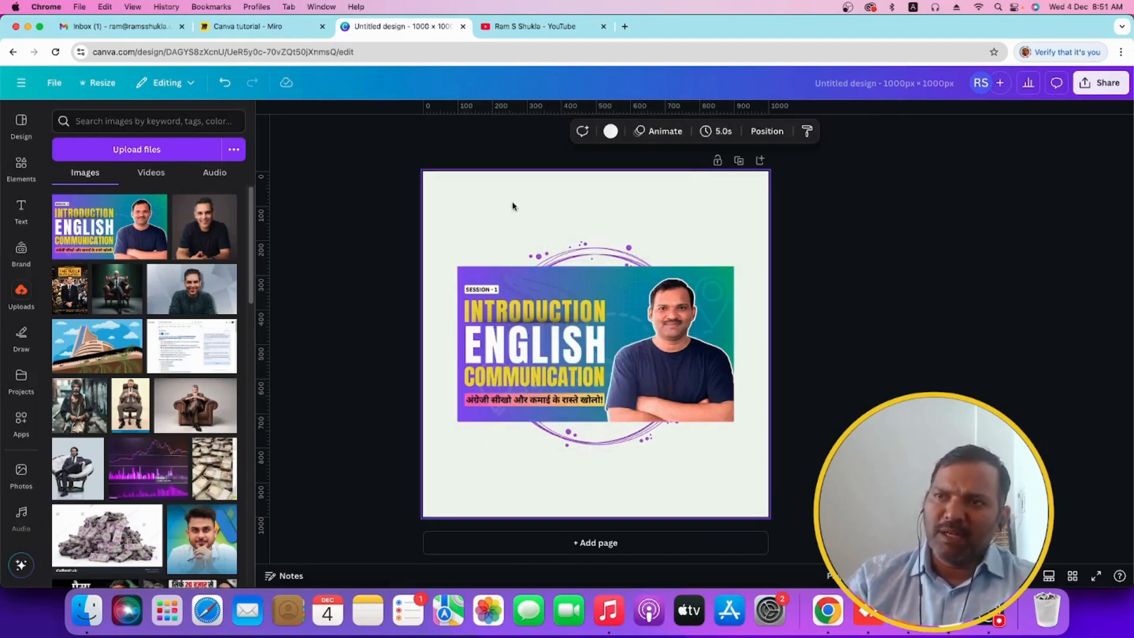
left_click(589, 254)
key("Delete")
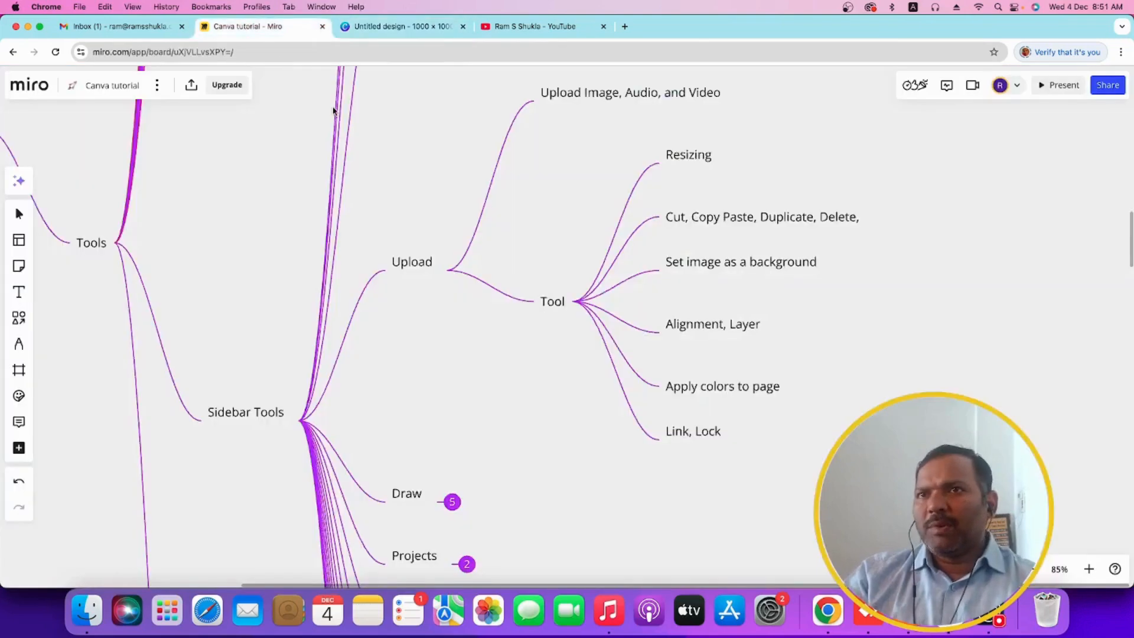
Check the Upload topics in the Miro mind map, then shrink the Canva thumbnail to about 527 × 296 px near the page's upper-left corner.
left_click(248, 26)
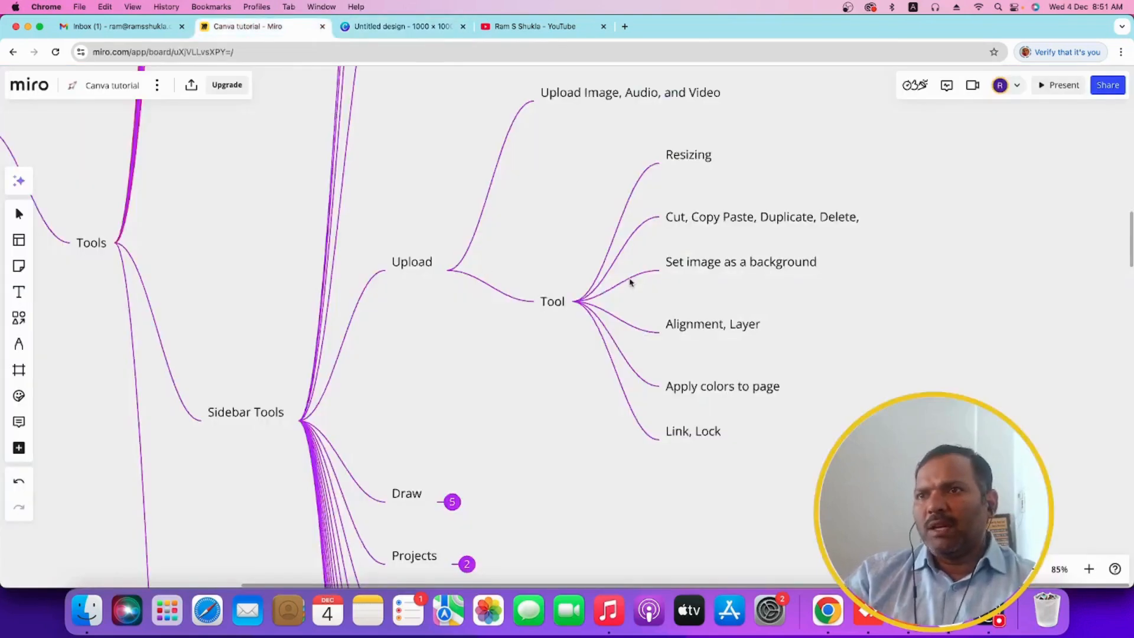
left_click(390, 26)
left_click(621, 332)
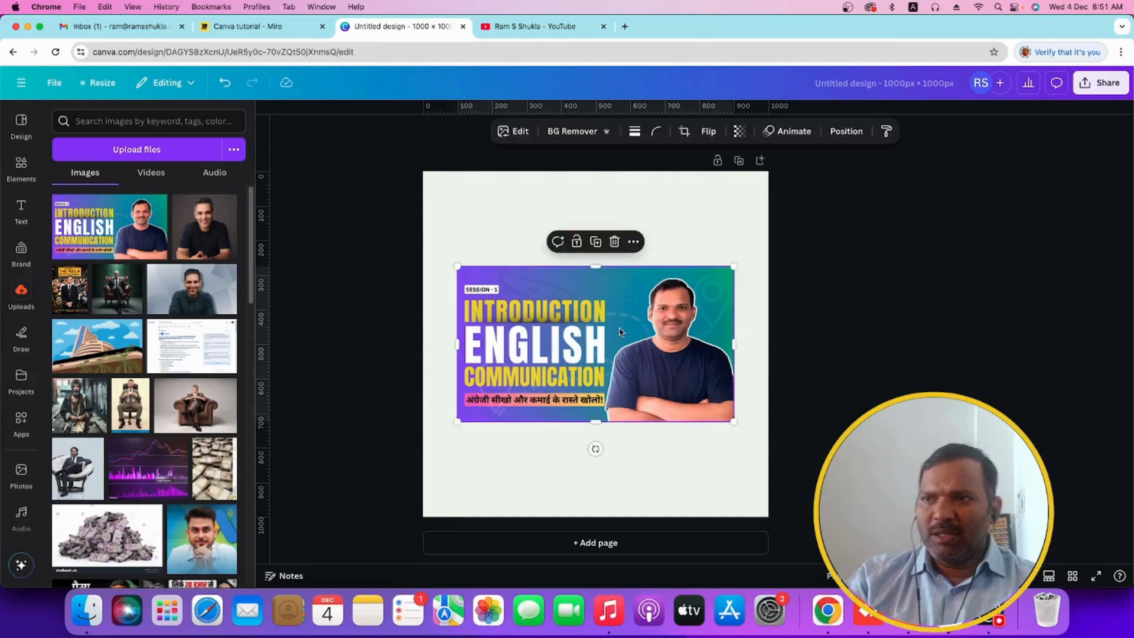
left_click_drag(620, 332, 605, 297)
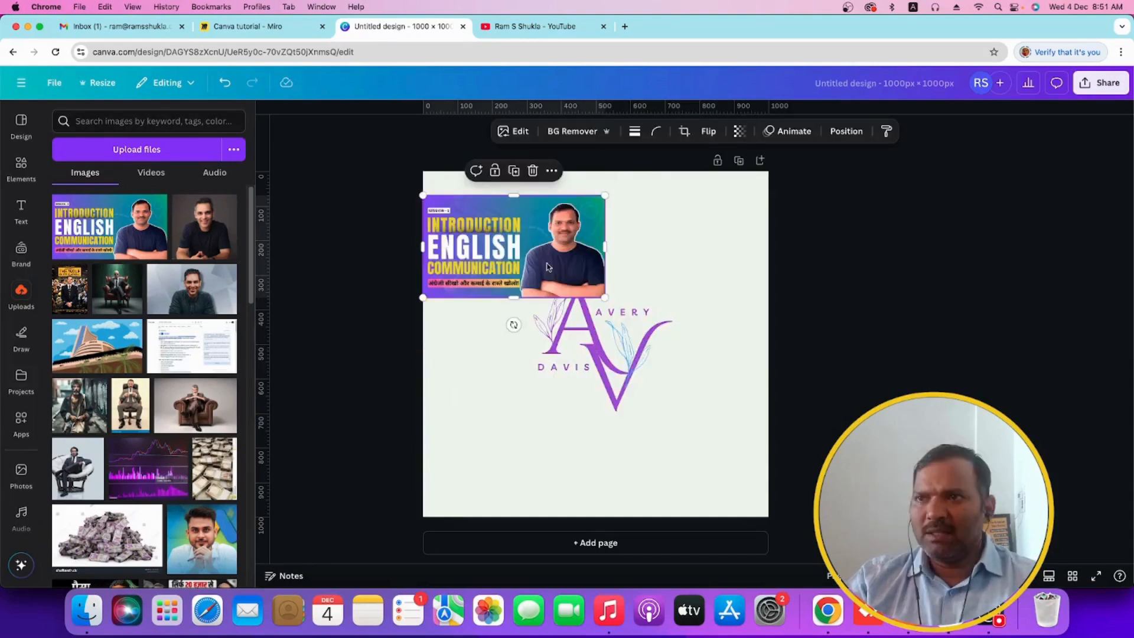
Duplicate the thumbnail, placing one copy below the AV monogram and the other above it, offset to the left.
right_click(533, 231)
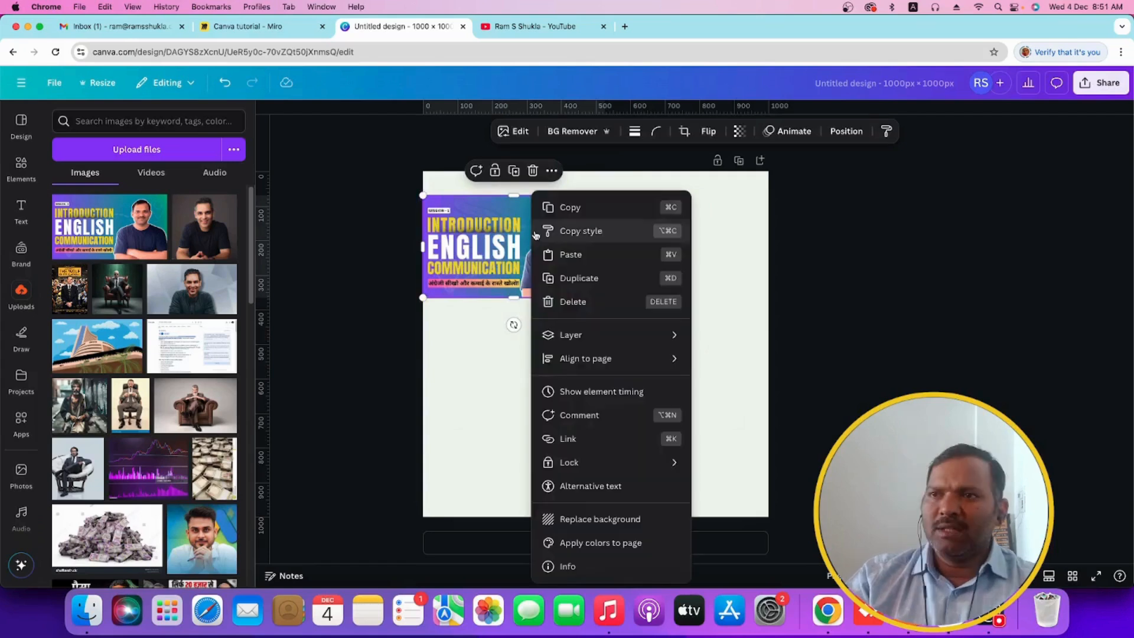
left_click(582, 279)
left_click_drag(537, 256, 632, 431)
left_click_drag(528, 222, 580, 225)
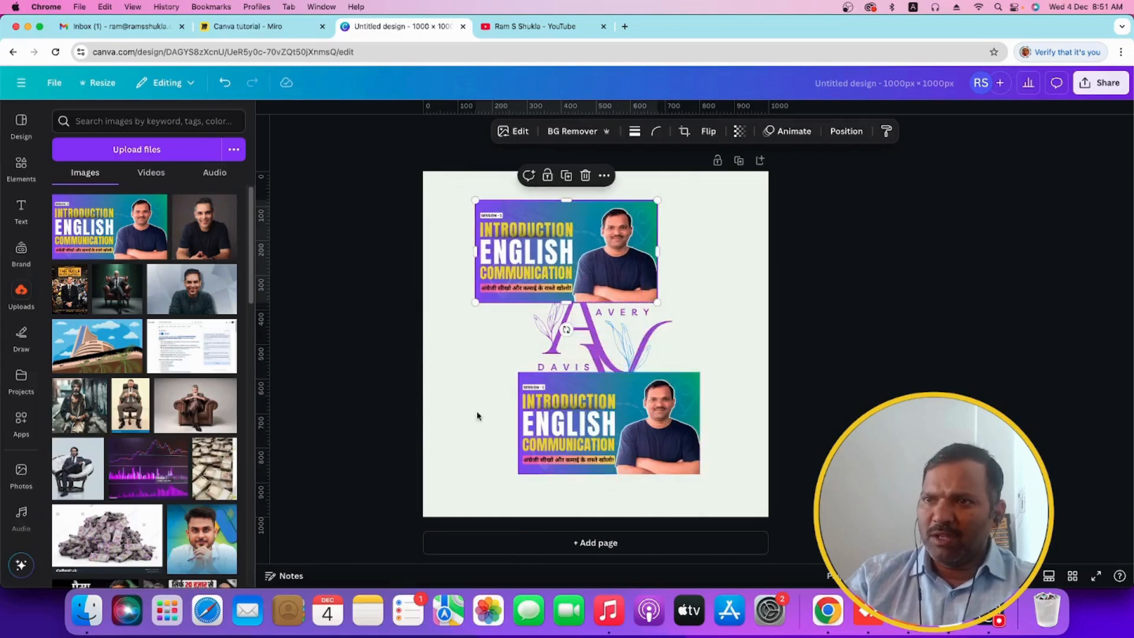
Select both thumbnail copies and align them to each other along their left edges.
left_click(630, 402, "shift")
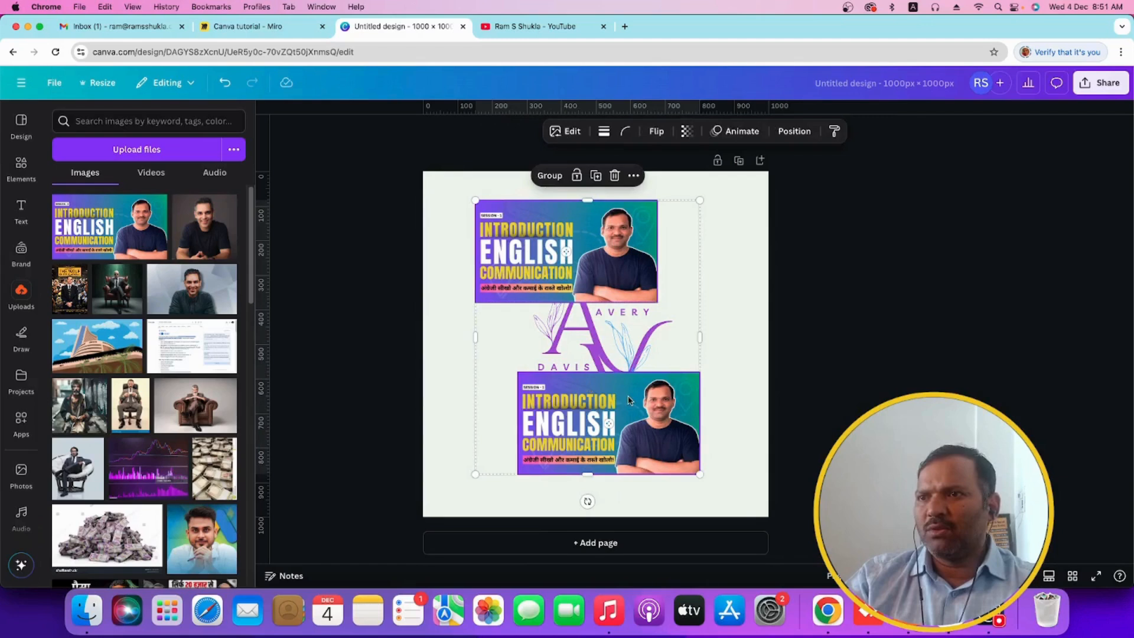
left_click(792, 133)
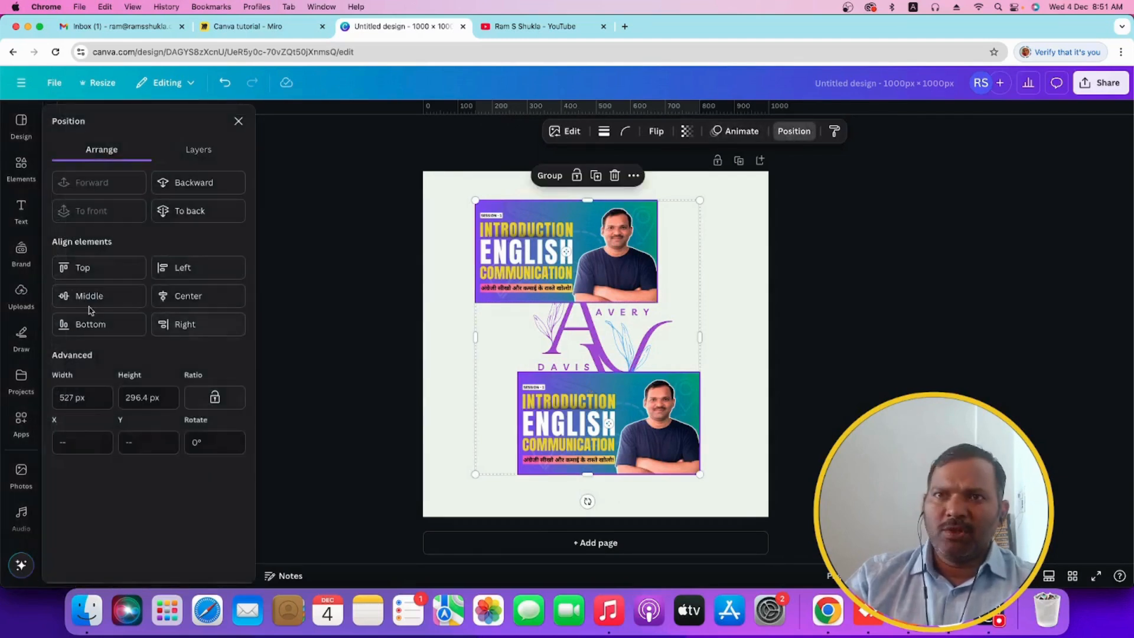
left_click(184, 269)
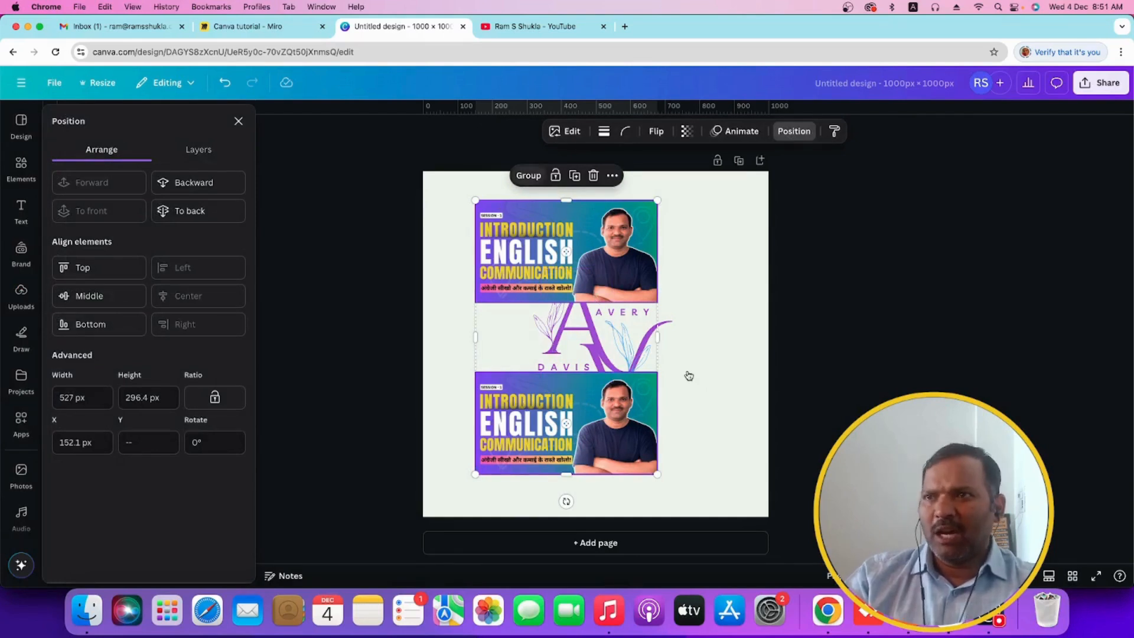
Group the two thumbnails and align the group to the page's horizontal center and vertical middle.
key("super+g")
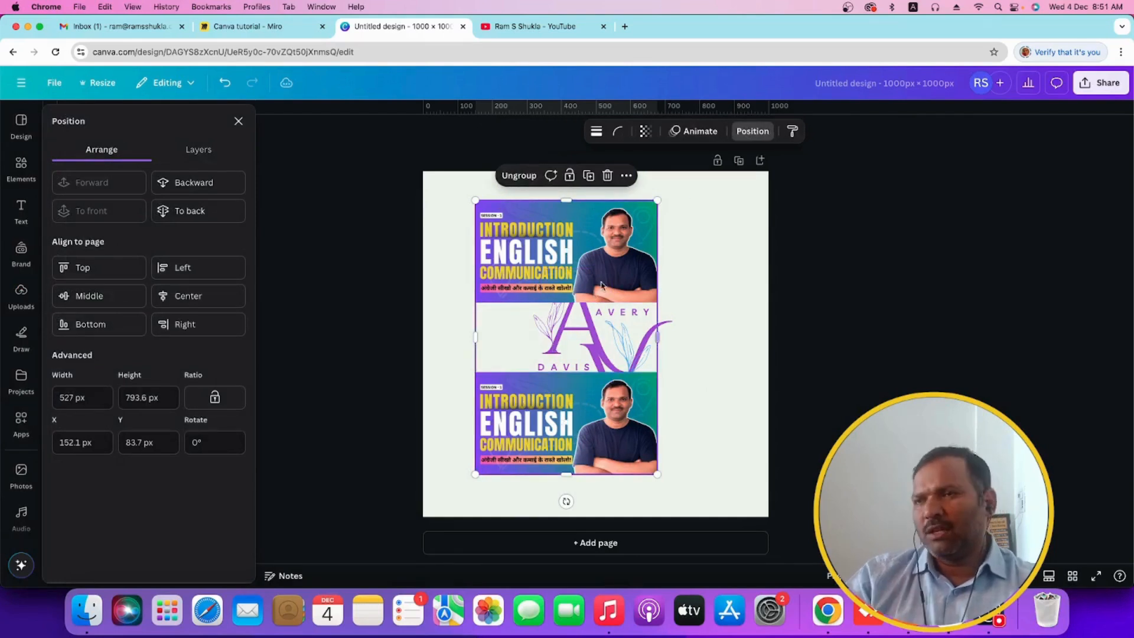
left_click(171, 296)
left_click(89, 295)
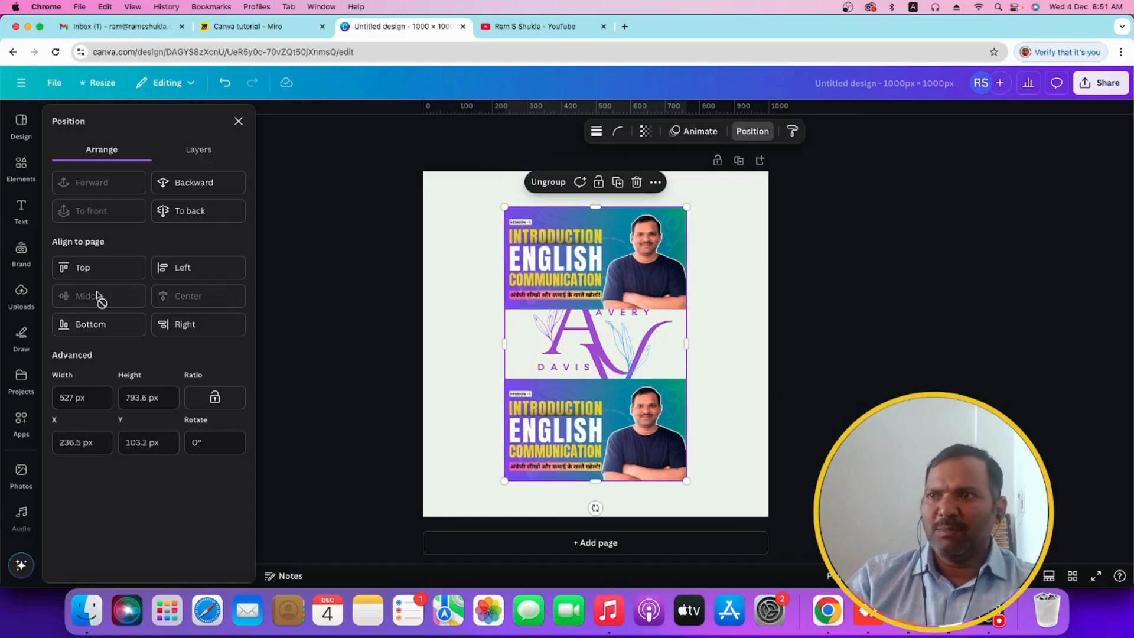
Try aligning the thumbnail group to the page's left, top, bottom and right edges, returning it to the center and middle.
left_click(207, 269)
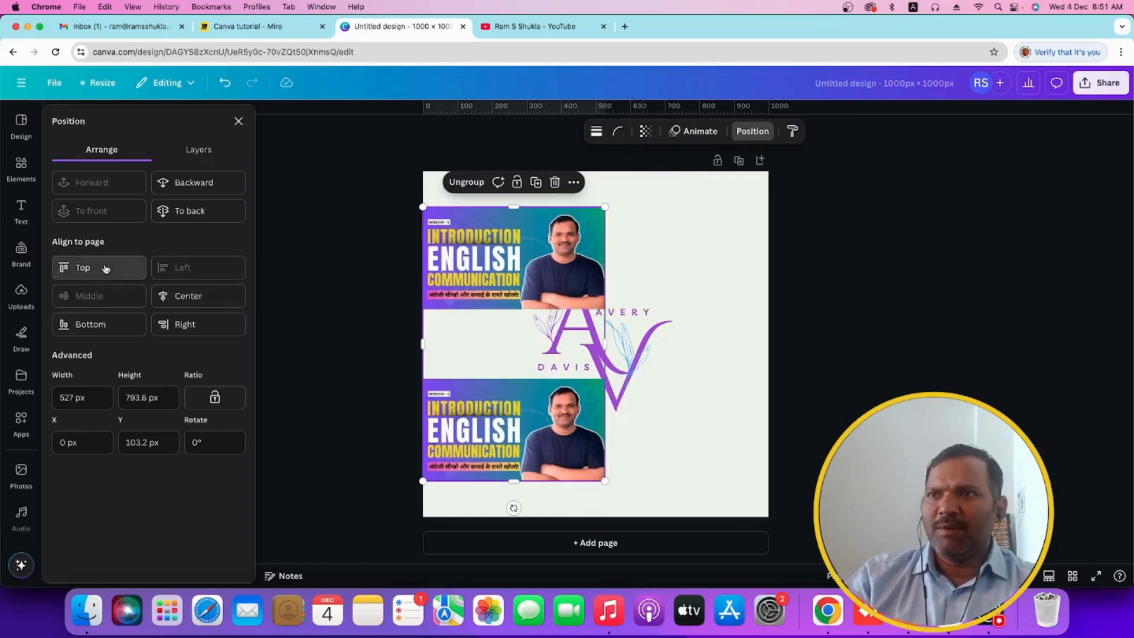
left_click(83, 267)
left_click(91, 324)
left_click(213, 329)
left_click(171, 296)
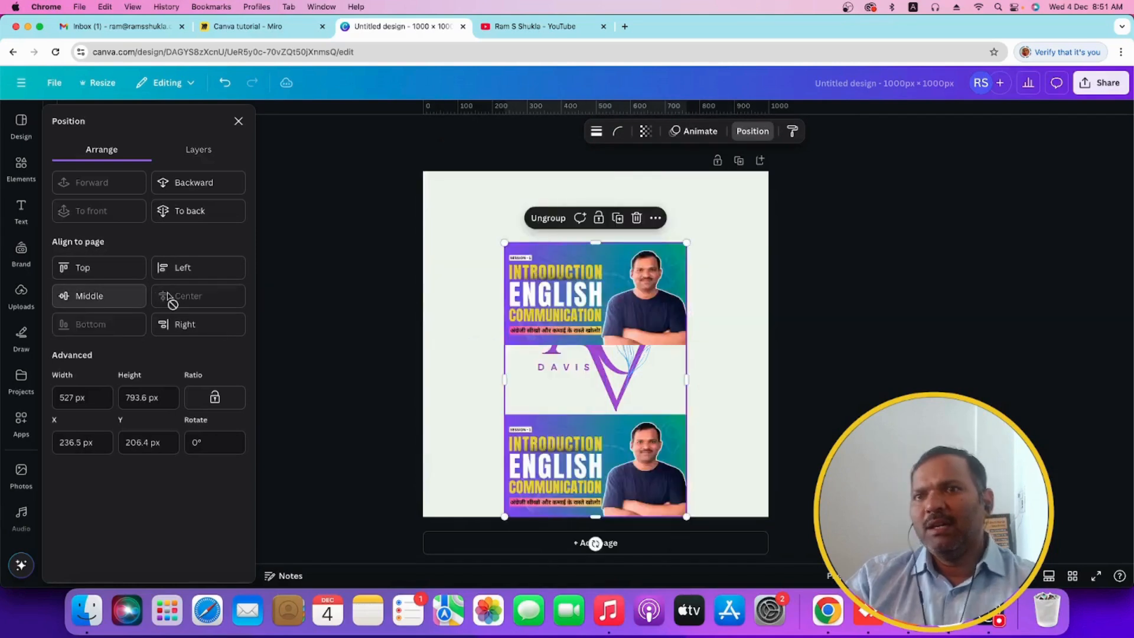
left_click(89, 295)
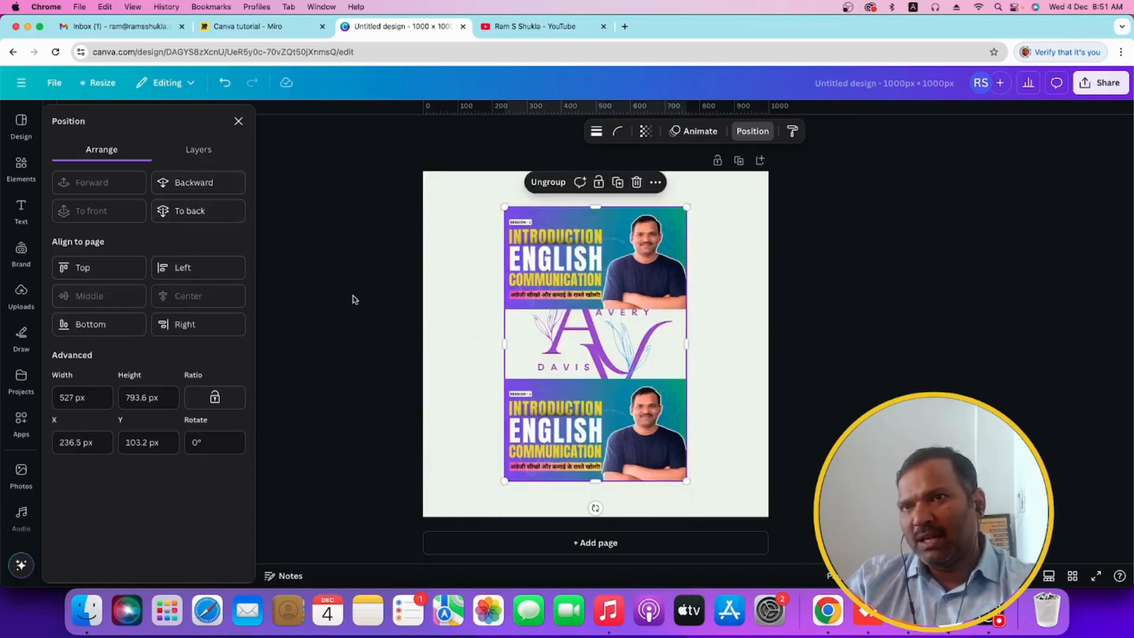
Ungroup the two centered thumbnails into separate images and clear the selection.
left_click(703, 271)
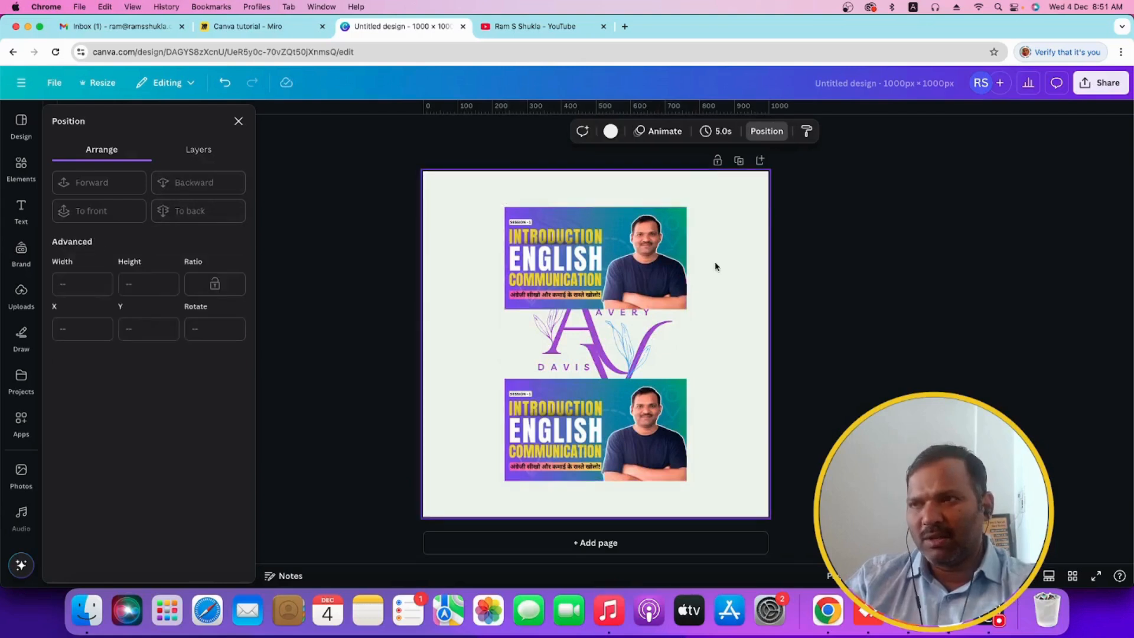
left_click(618, 253)
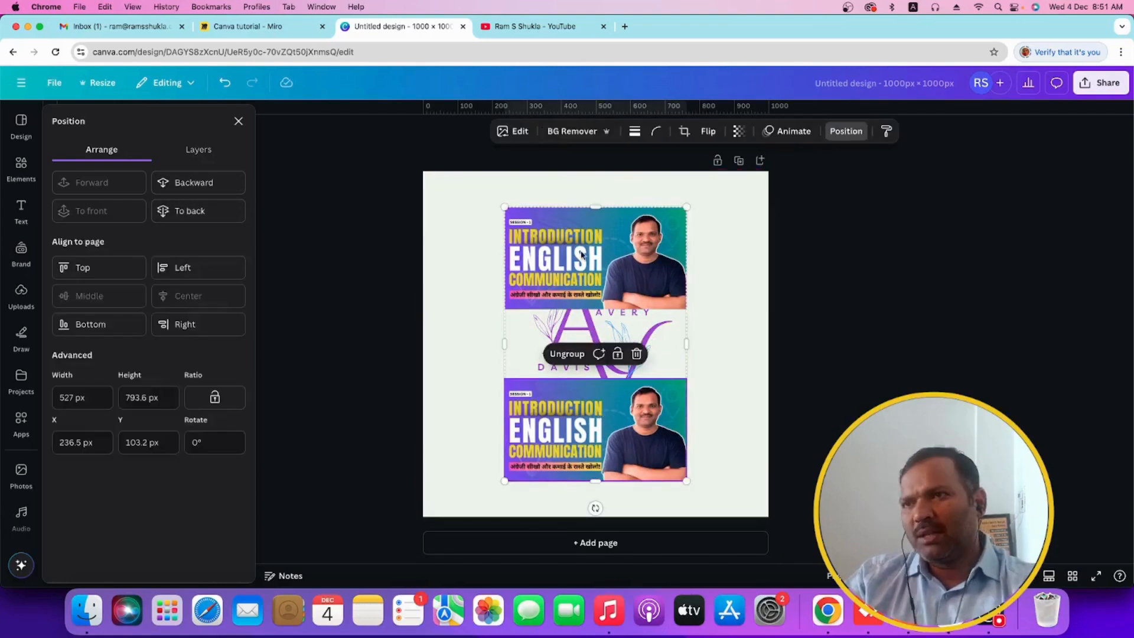
left_click(568, 354)
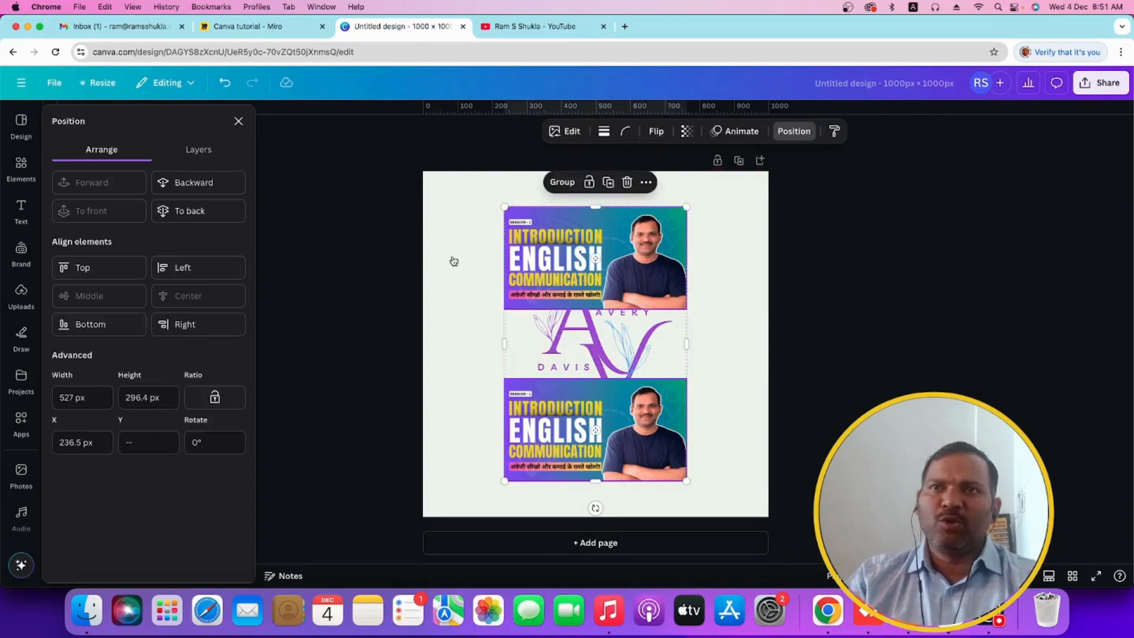
key("Escape")
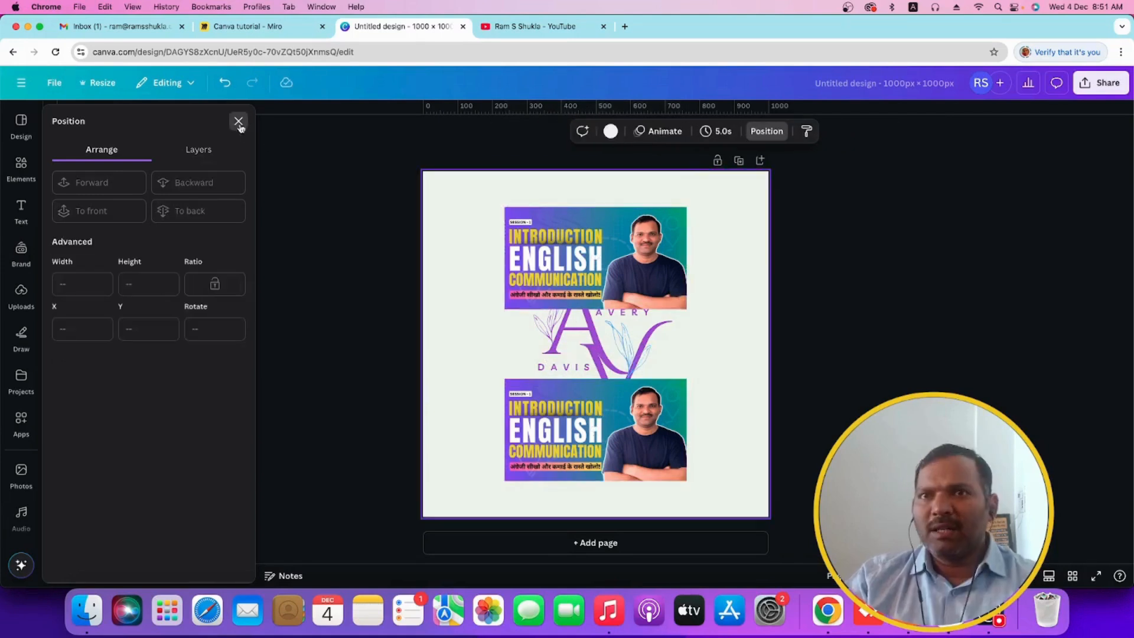